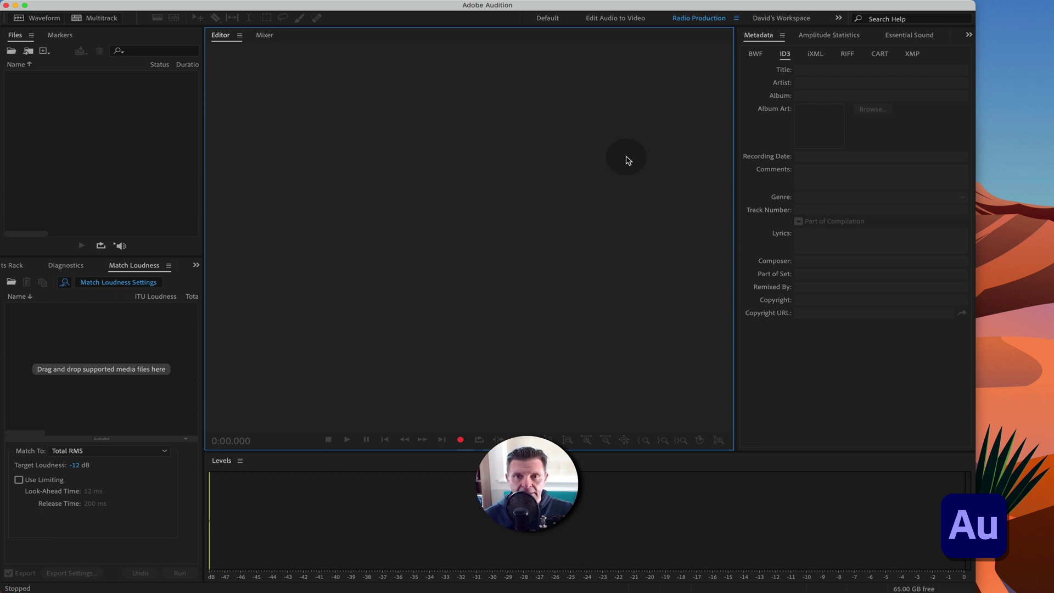
# Enlarge the program window to fill the screen and slightly widen the editor area.
pyautogui.doubleClick(484, 8)
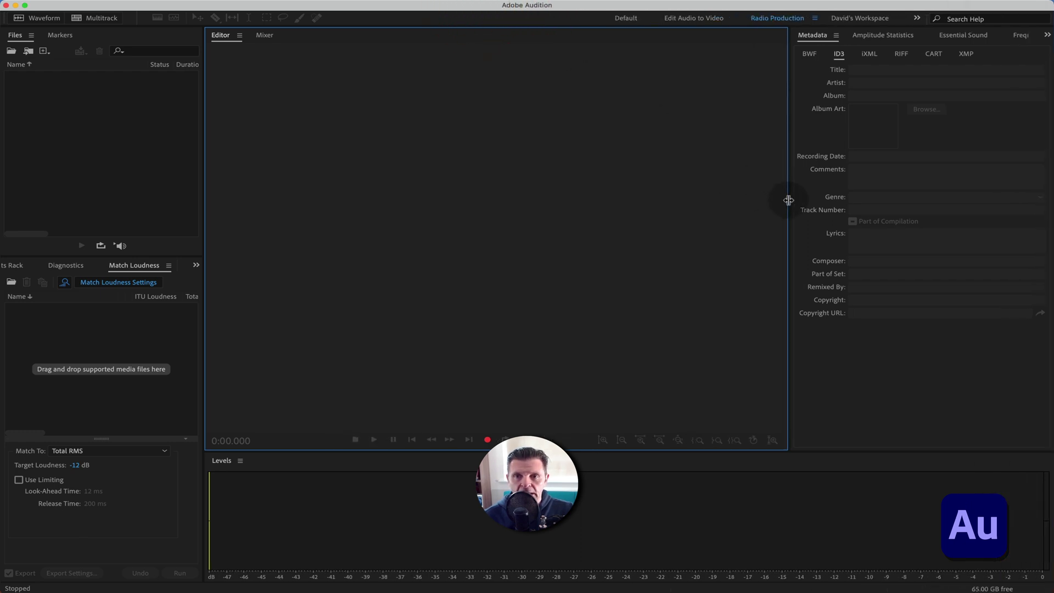
pyautogui.moveTo(789, 200); pyautogui.dragTo(797, 200)
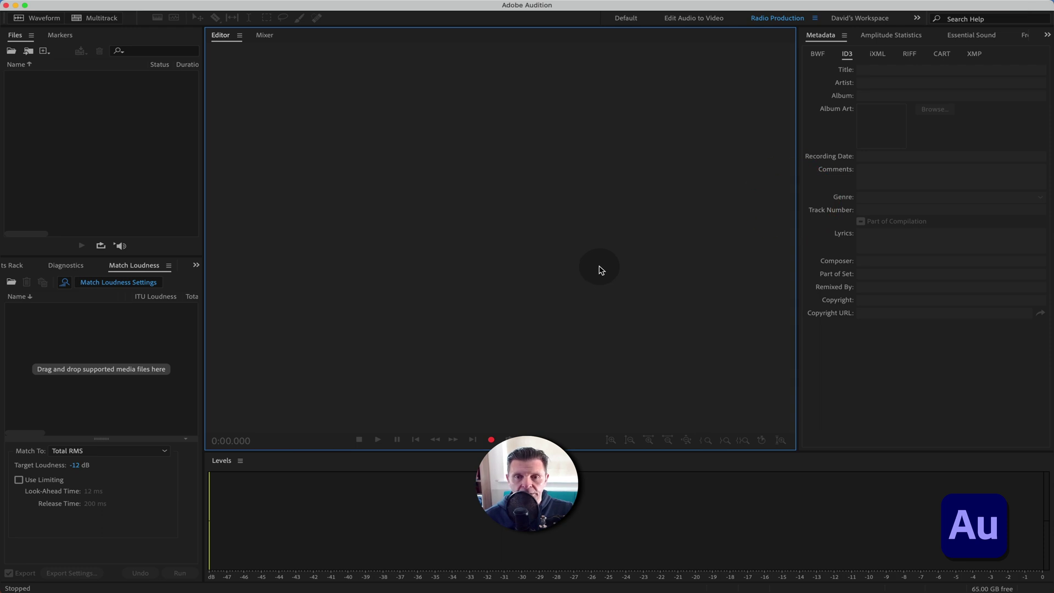
# Record a new audio file named "test" and stop the recording after about 28 seconds.
pyautogui.click(492, 440)
pyautogui.write('test')
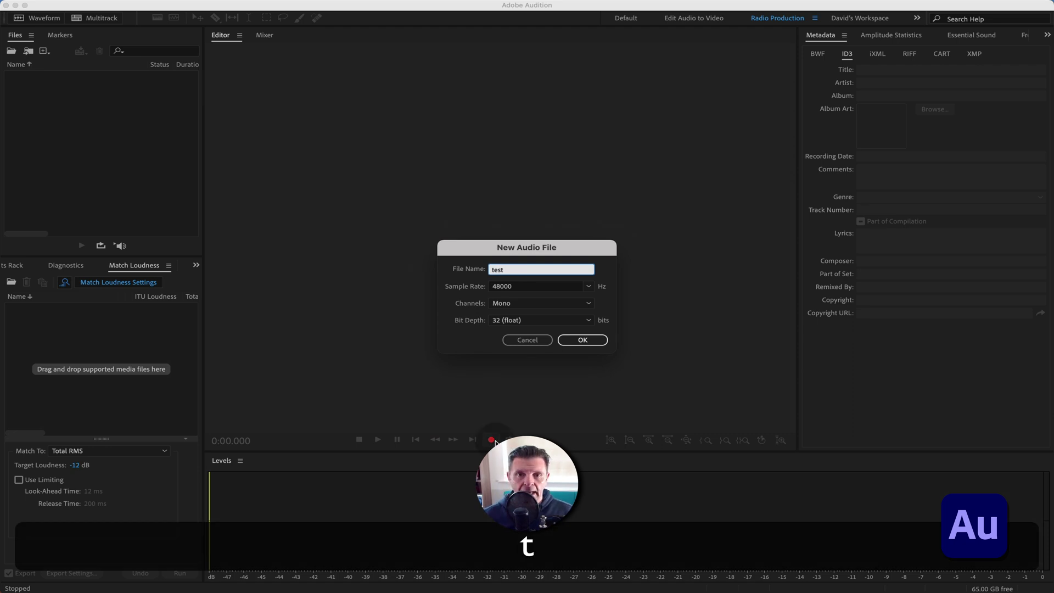
pyautogui.click(539, 276)
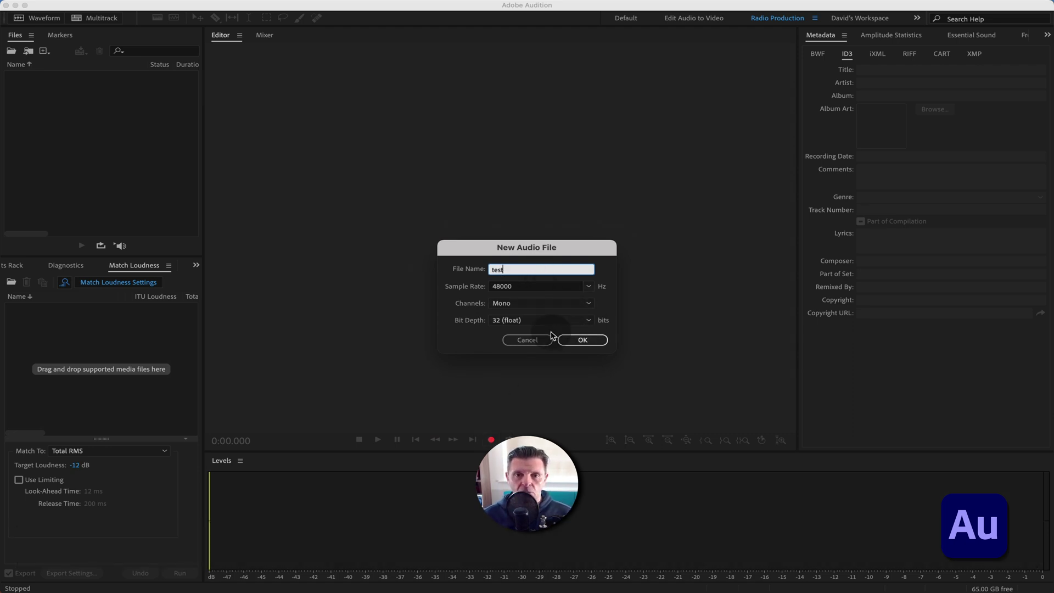
pyautogui.click(599, 344)
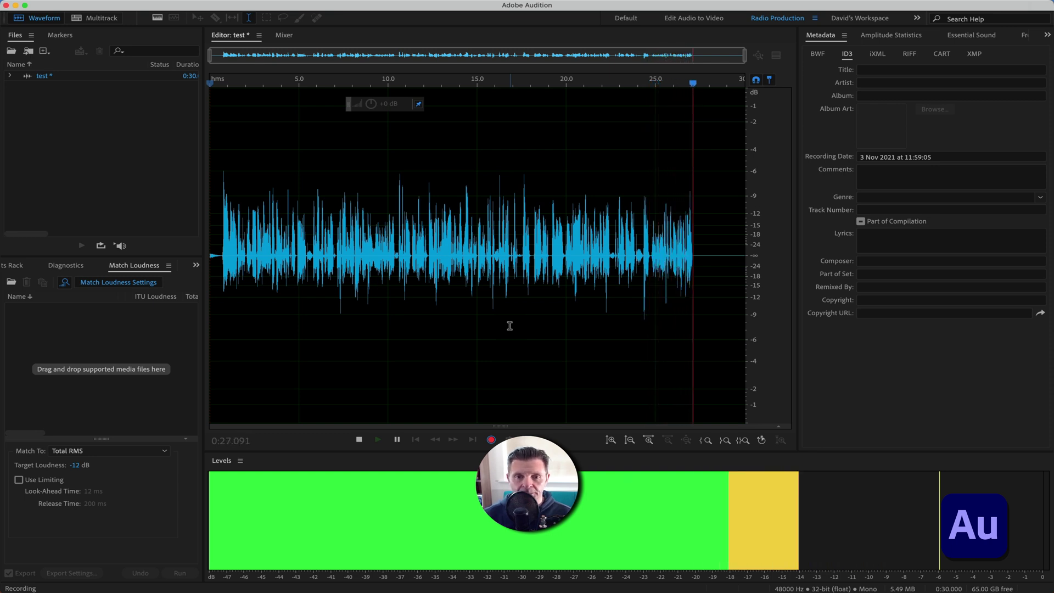
pyautogui.press('space')
pyautogui.click(360, 440)
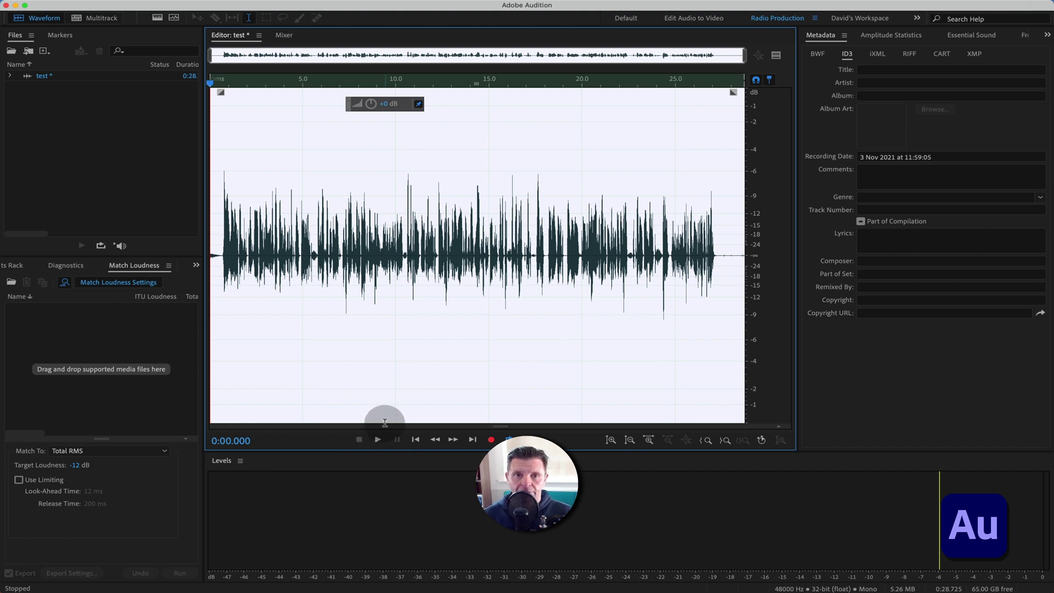
pyautogui.click(402, 364)
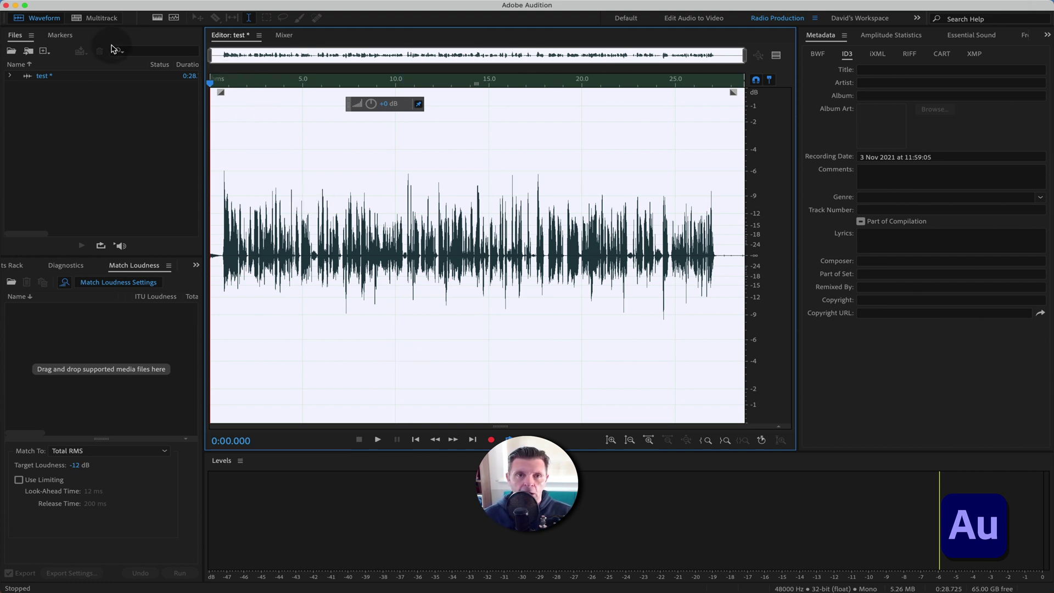
# Start a new multitrack session and name it "test session".
pyautogui.moveTo(117, 7)
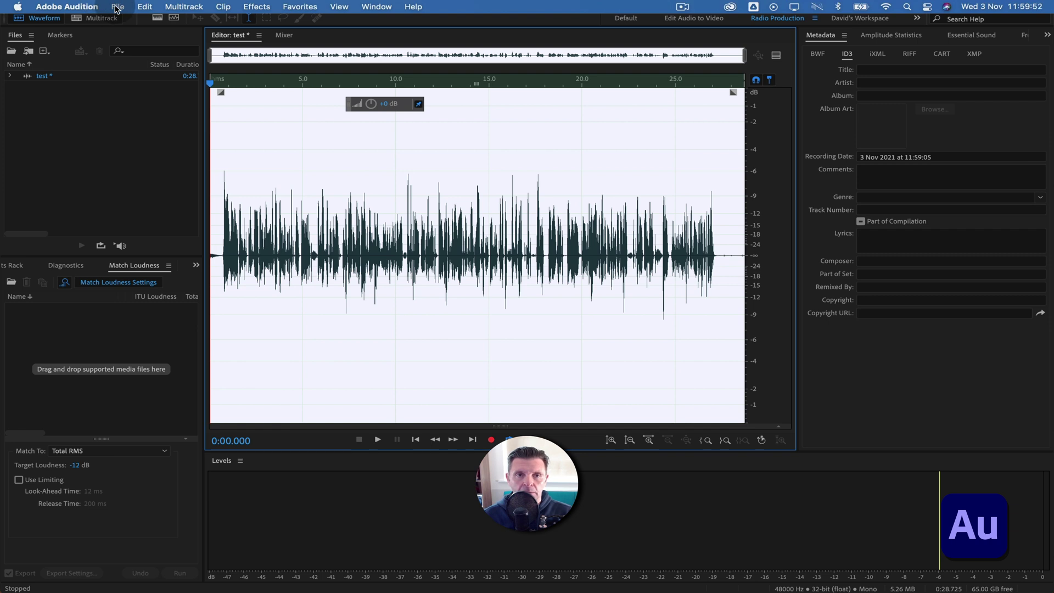
pyautogui.click(117, 8)
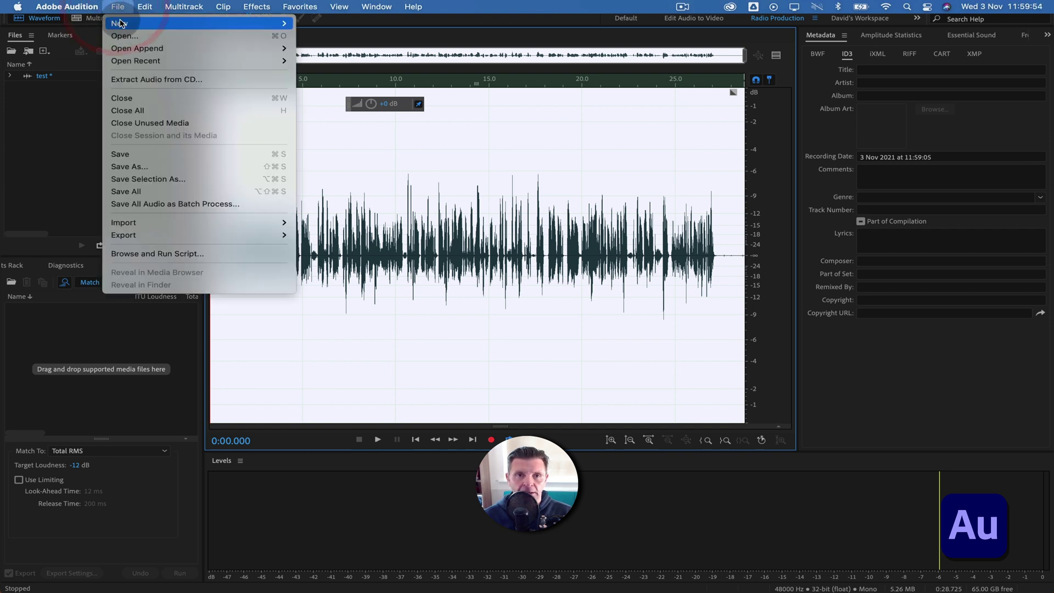
pyautogui.moveTo(220, 23)
pyautogui.click(326, 24)
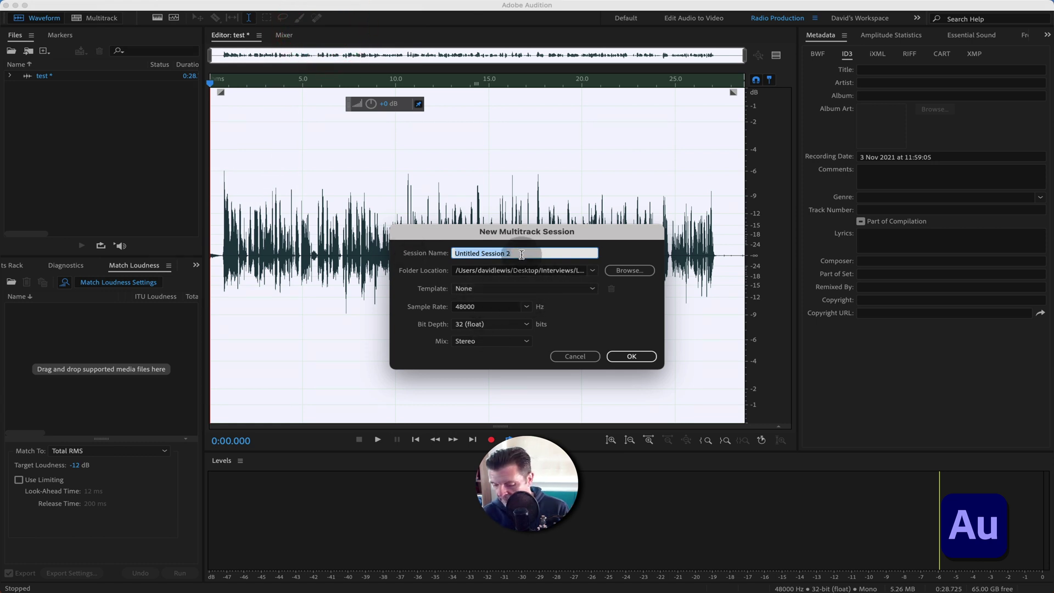
pyautogui.write('test sessi')
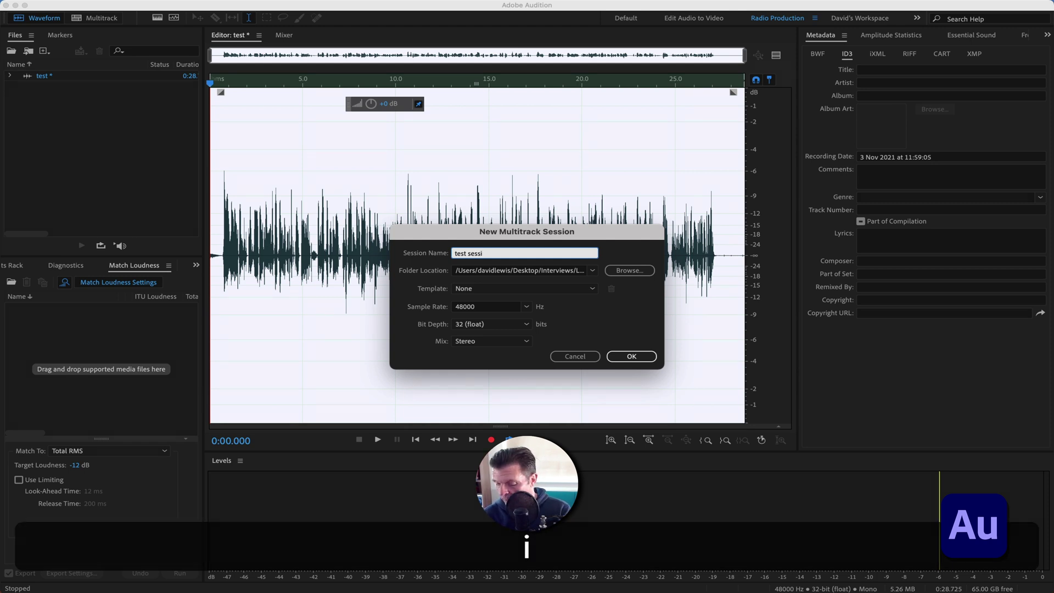
pyautogui.write('ion')
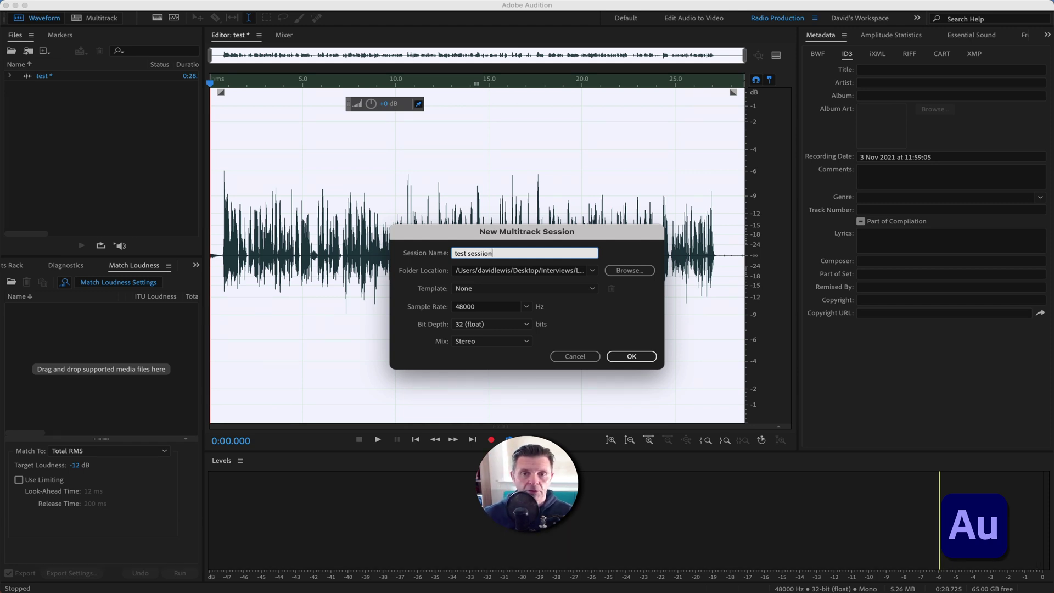
pyautogui.press('BackSpace')
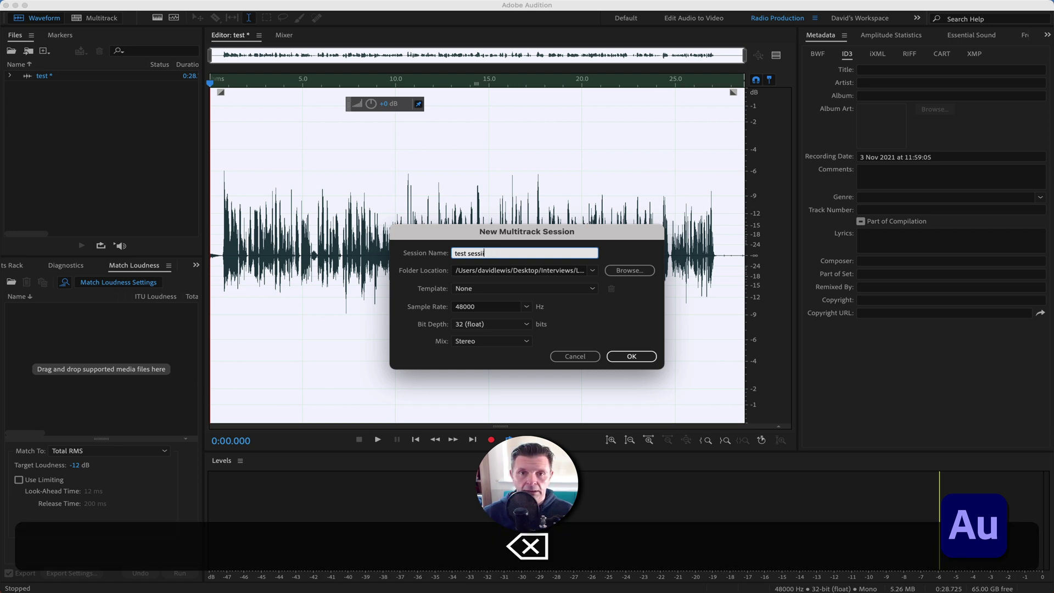
pyautogui.write('on')
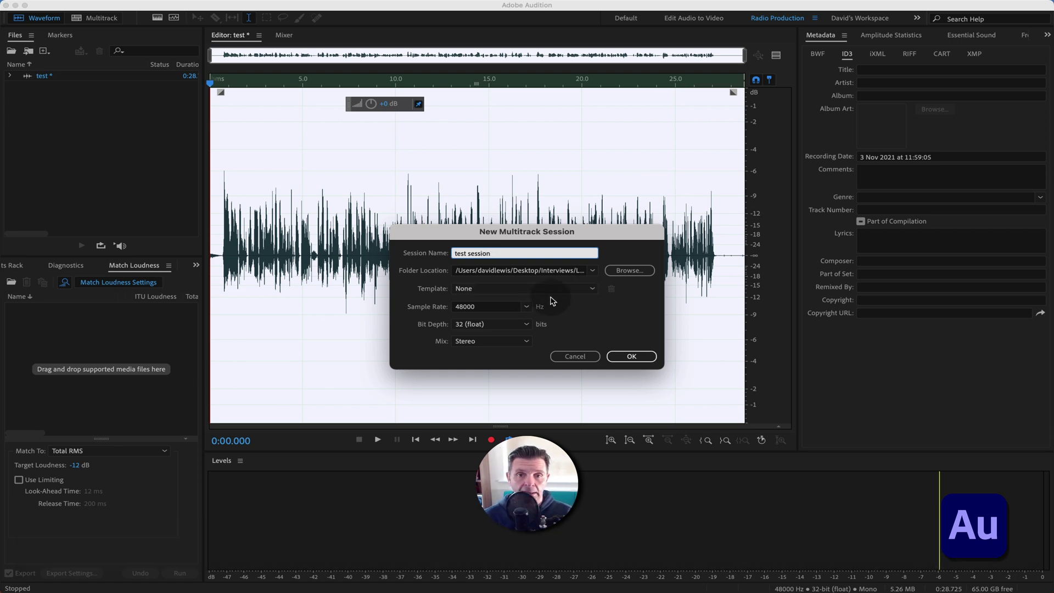
# Set the session's folder location to Downloads and its mix to Mono, and create the session.
pyautogui.click(596, 275)
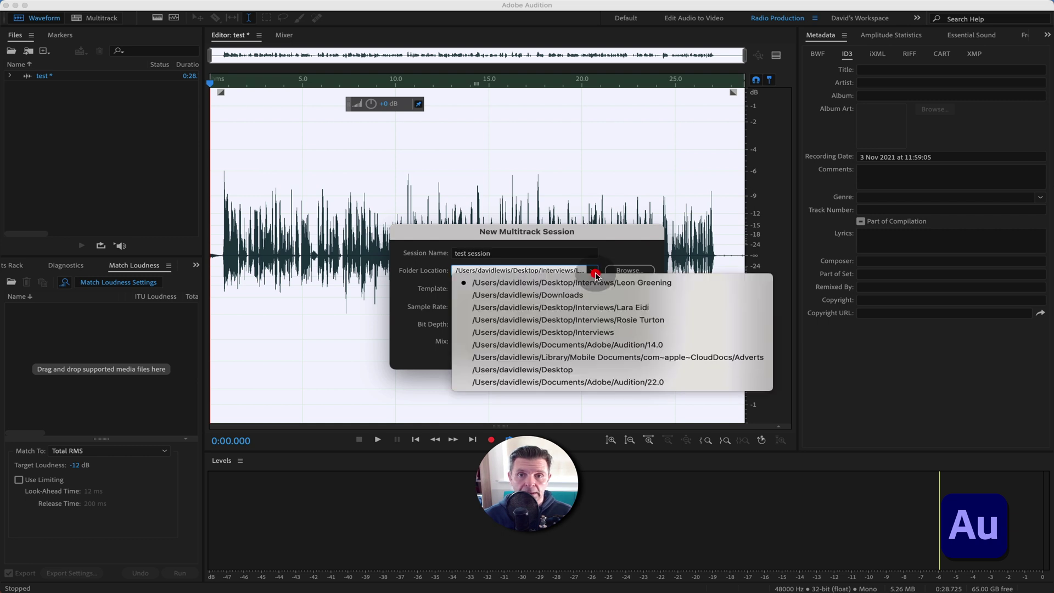
pyautogui.click(570, 295)
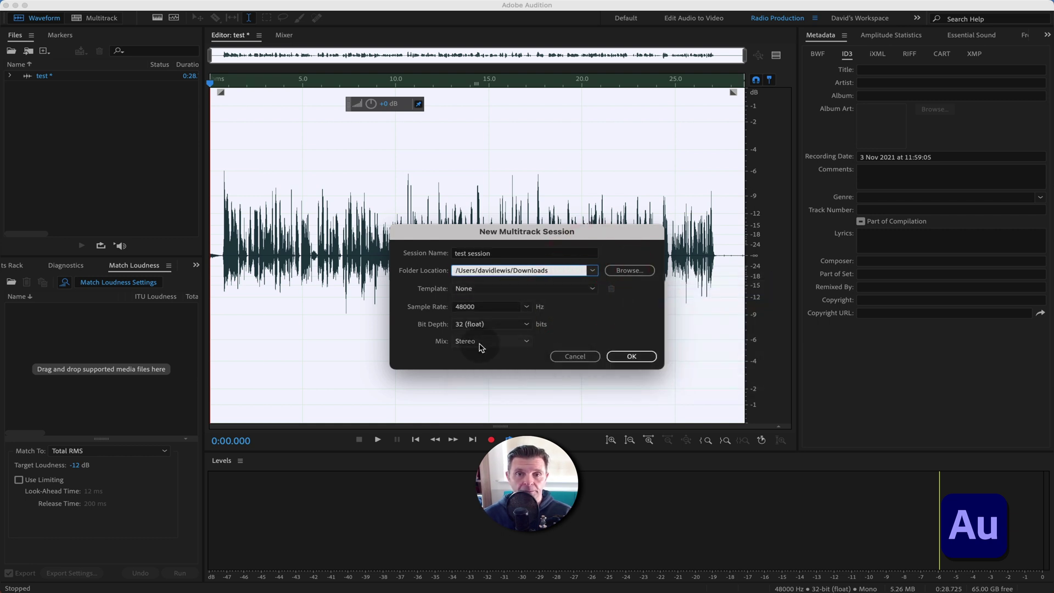
pyautogui.click(522, 341)
pyautogui.click(483, 354)
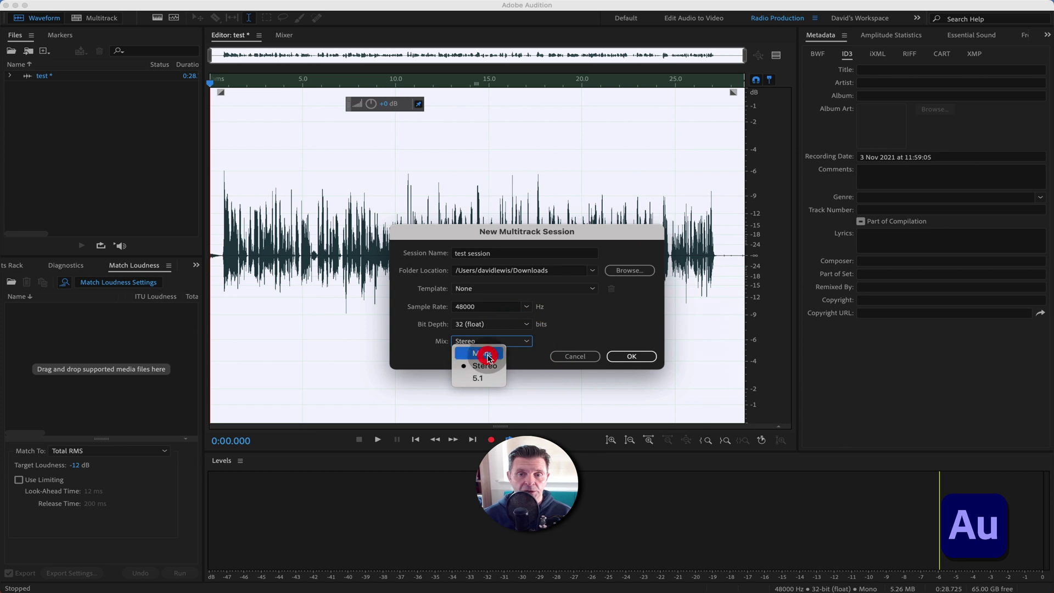
pyautogui.click(631, 357)
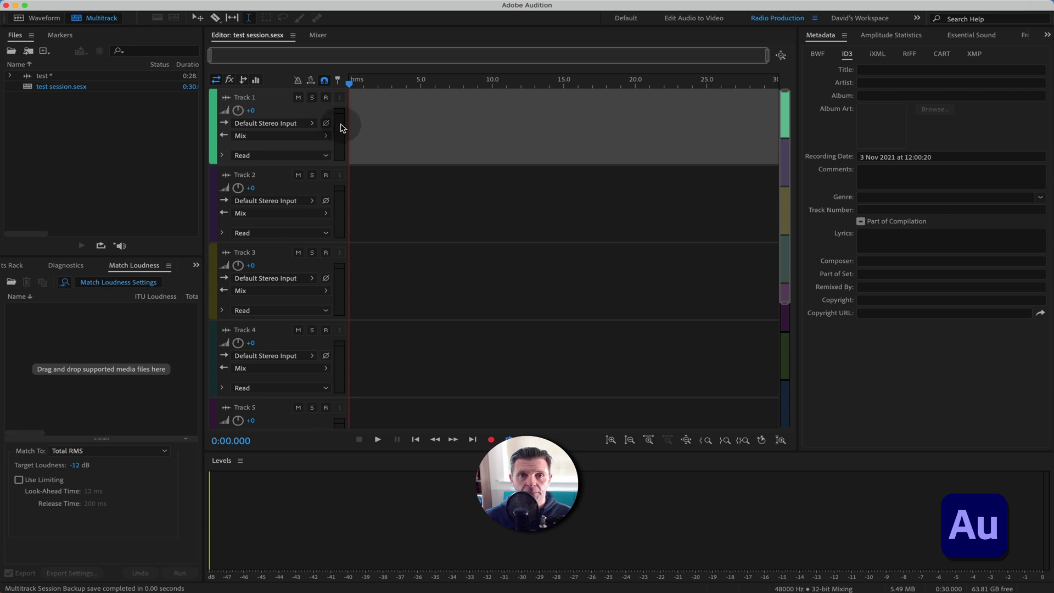
# Add a stereo audio track directly below Track 2.
pyautogui.rightClick(412, 201)
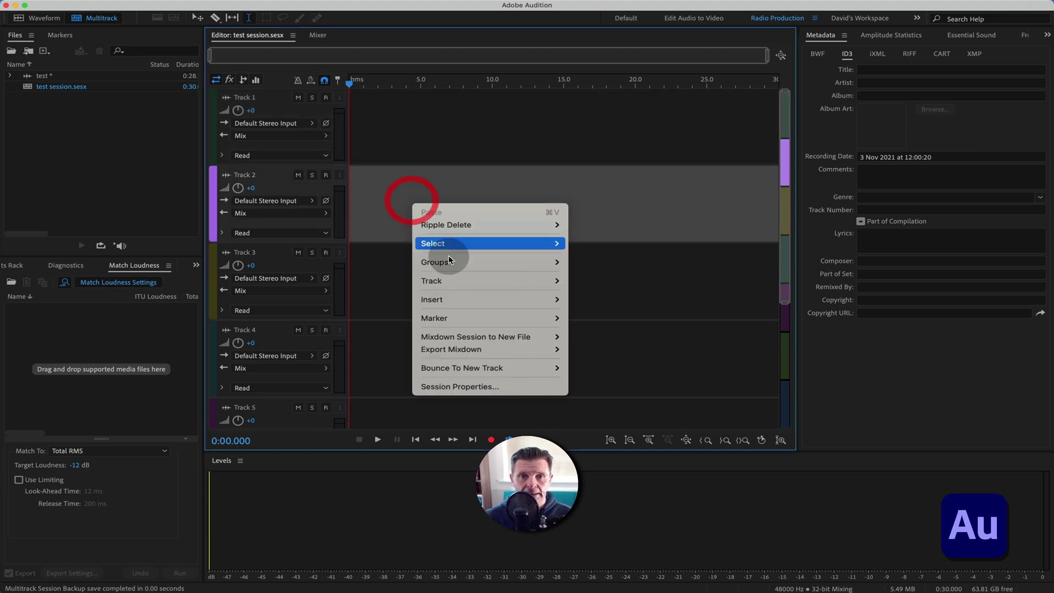
pyautogui.moveTo(442, 282)
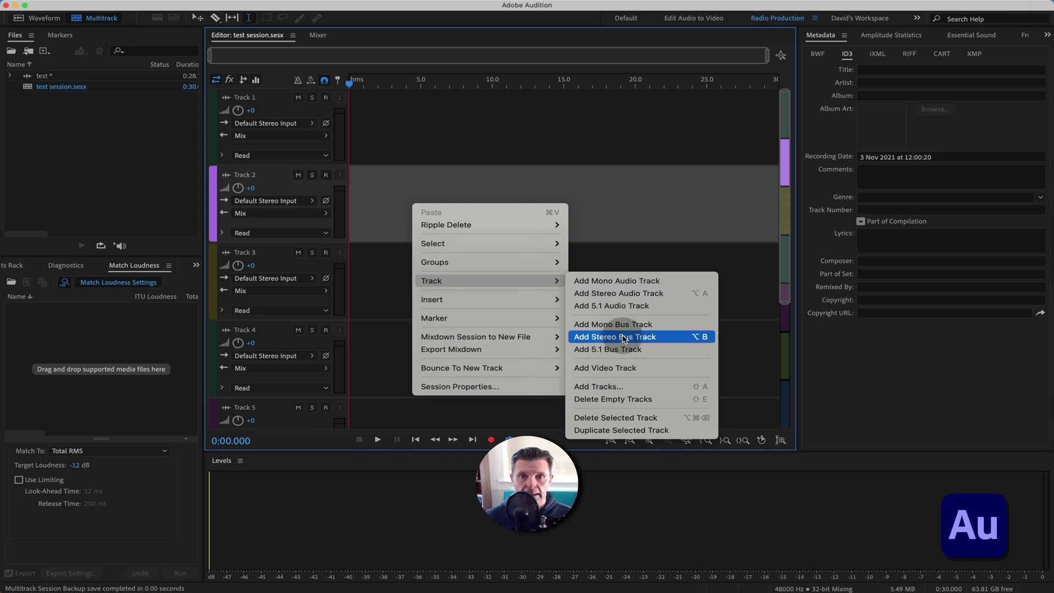
pyautogui.click(631, 298)
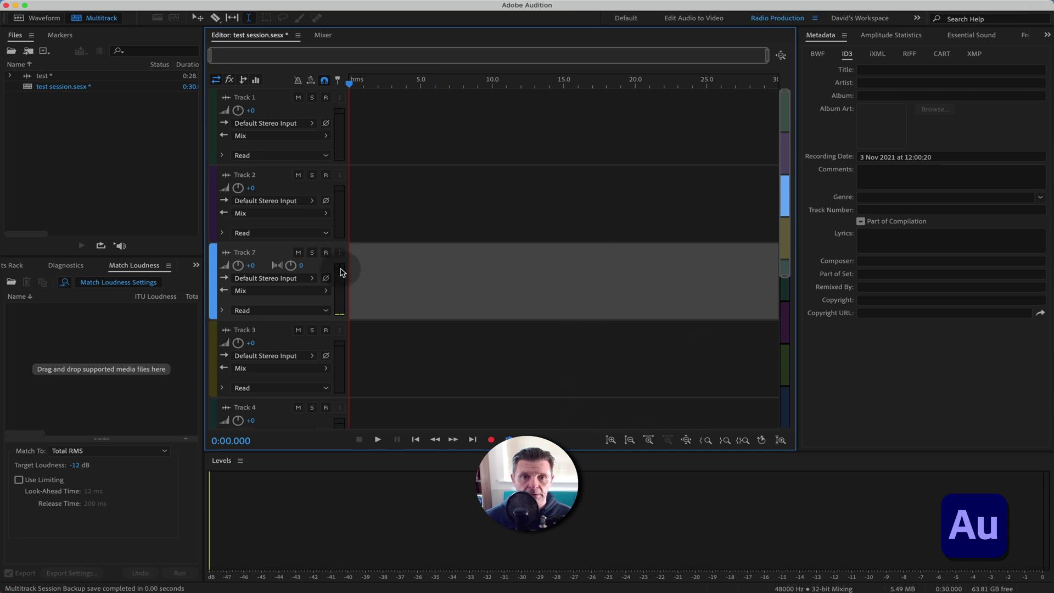
# Return the playhead to the start and place the "test" recording at the beginning of Track 1.
pyautogui.click(366, 132)
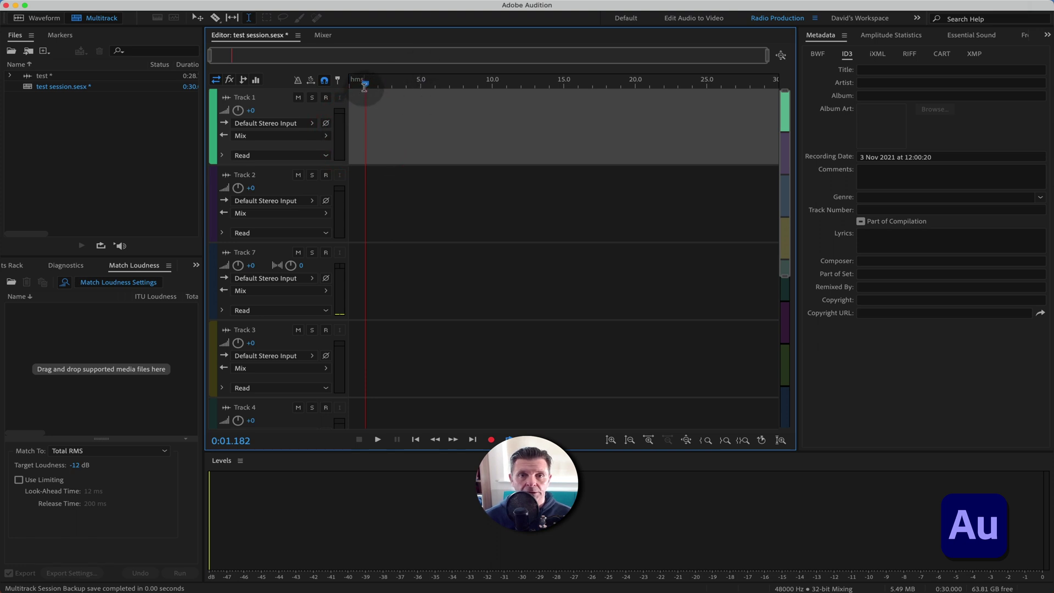
pyautogui.moveTo(365, 84); pyautogui.dragTo(329, 82)
pyautogui.moveTo(82, 80); pyautogui.dragTo(321, 121)
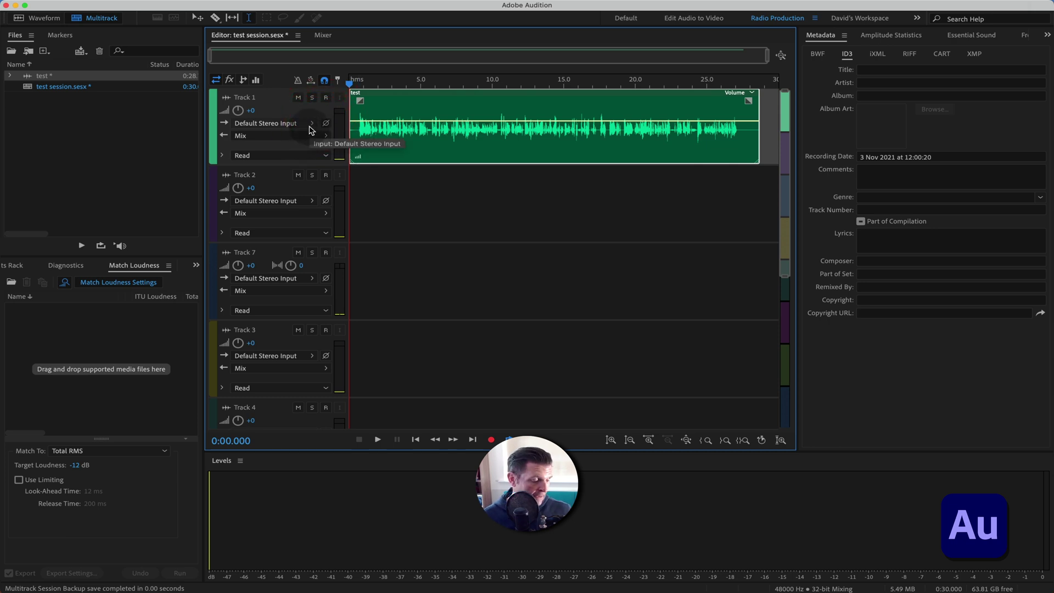
# Play back the "test" clip on Track 1 from near its beginning and stop playback.
pyautogui.click(358, 147)
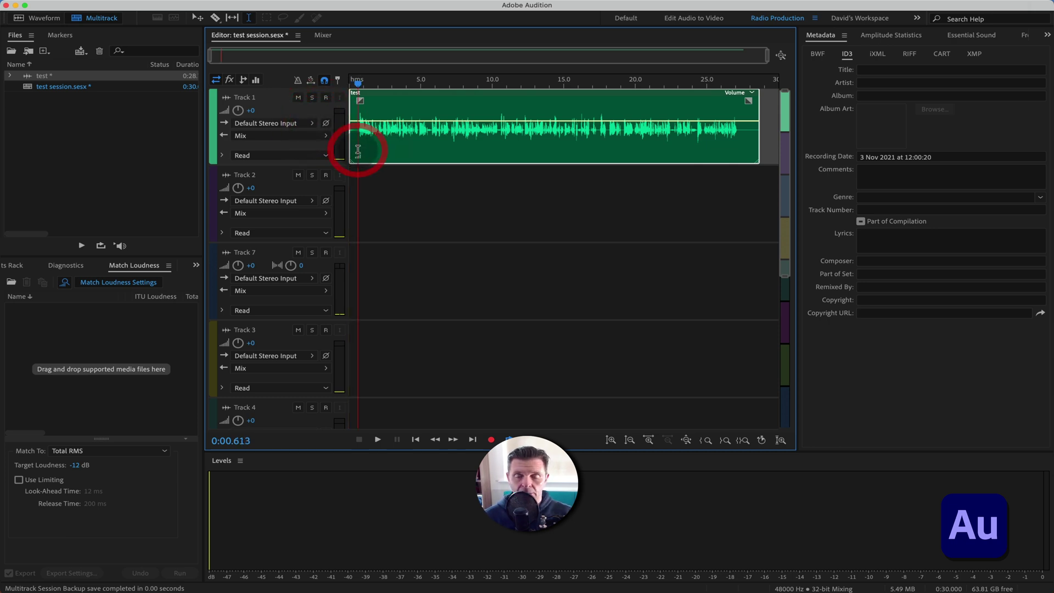
pyautogui.press('space')
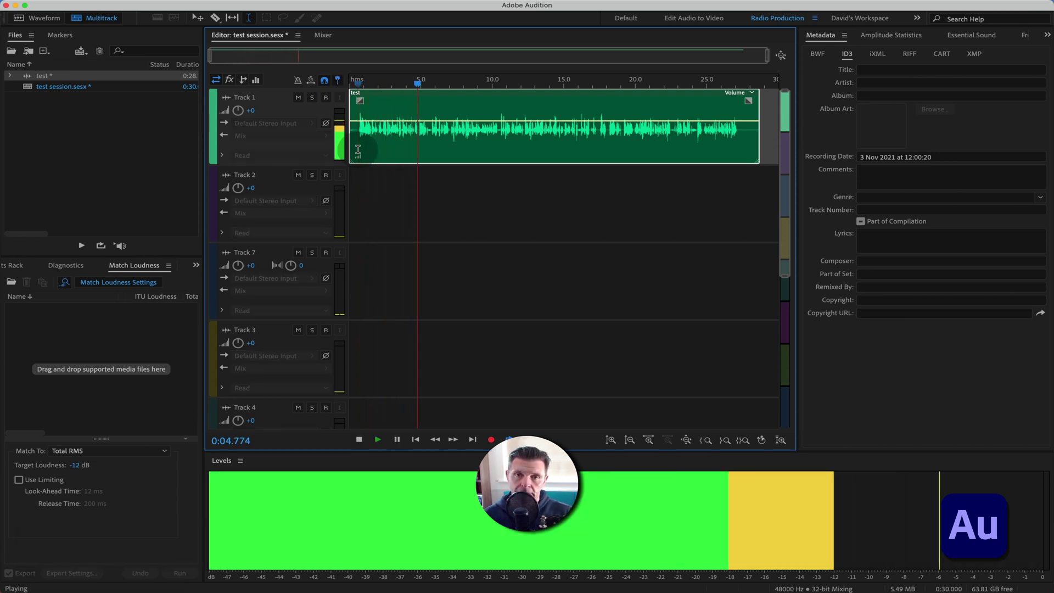
pyautogui.click(360, 443)
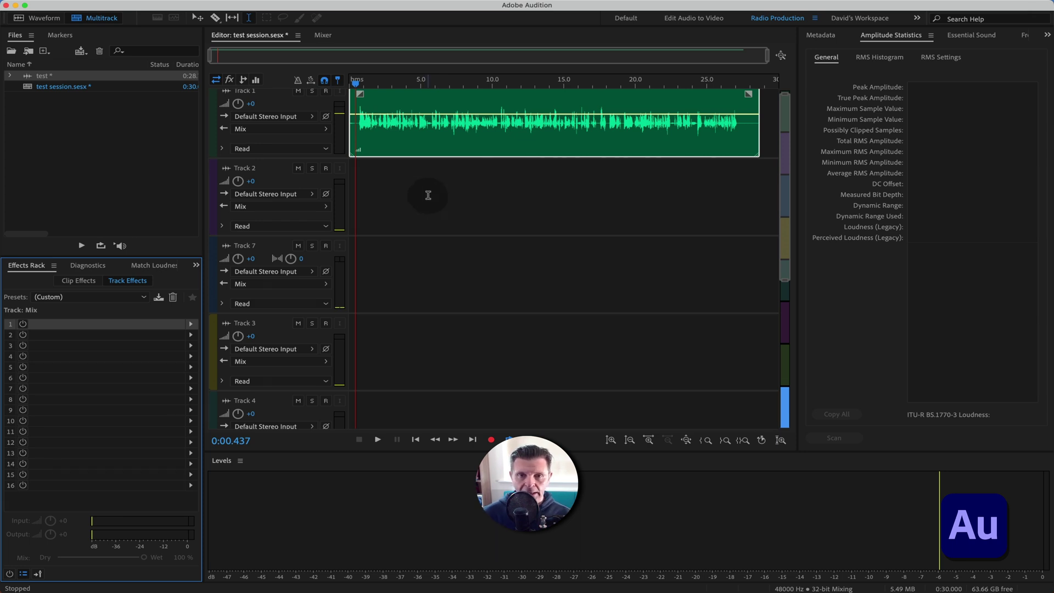
# Add a Hard Limiter to the first track effects slot of the Mix track.
pyautogui.scroll(-5, 428, 194)
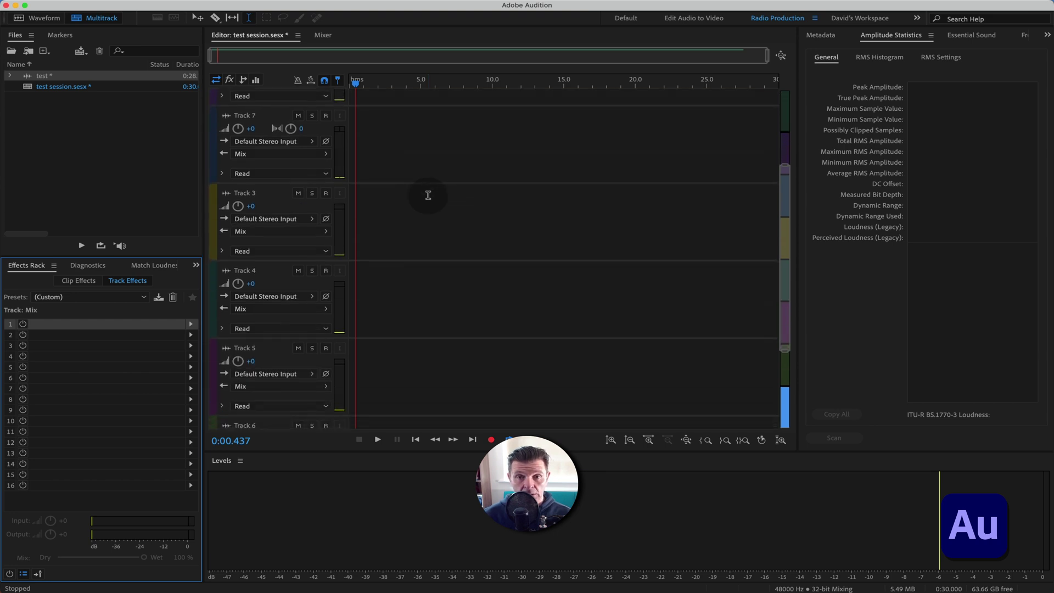
pyautogui.scroll(-2, 429, 195)
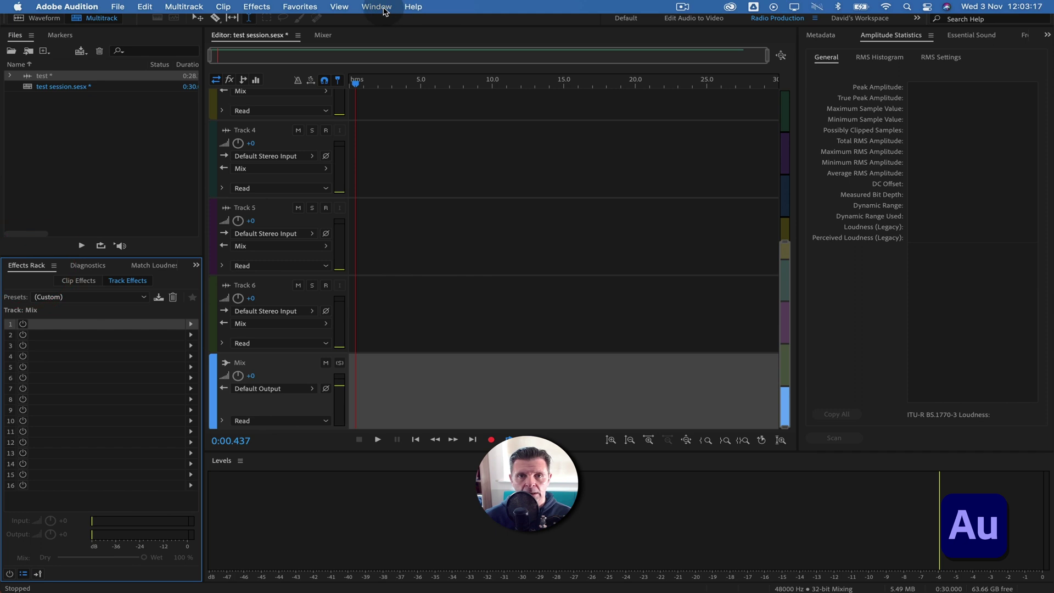
pyautogui.click(378, 6)
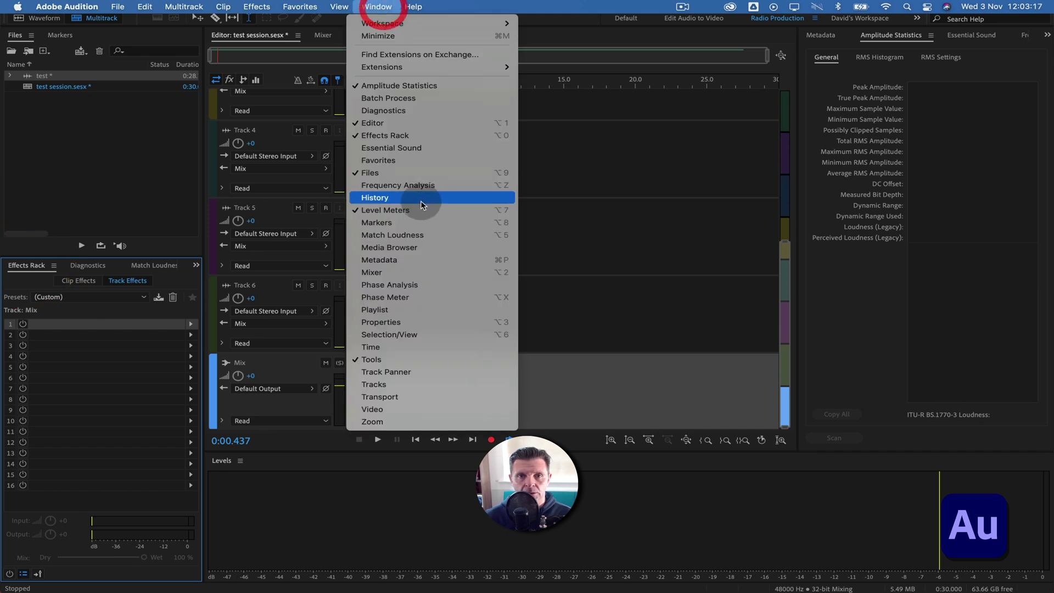
pyautogui.click(571, 380)
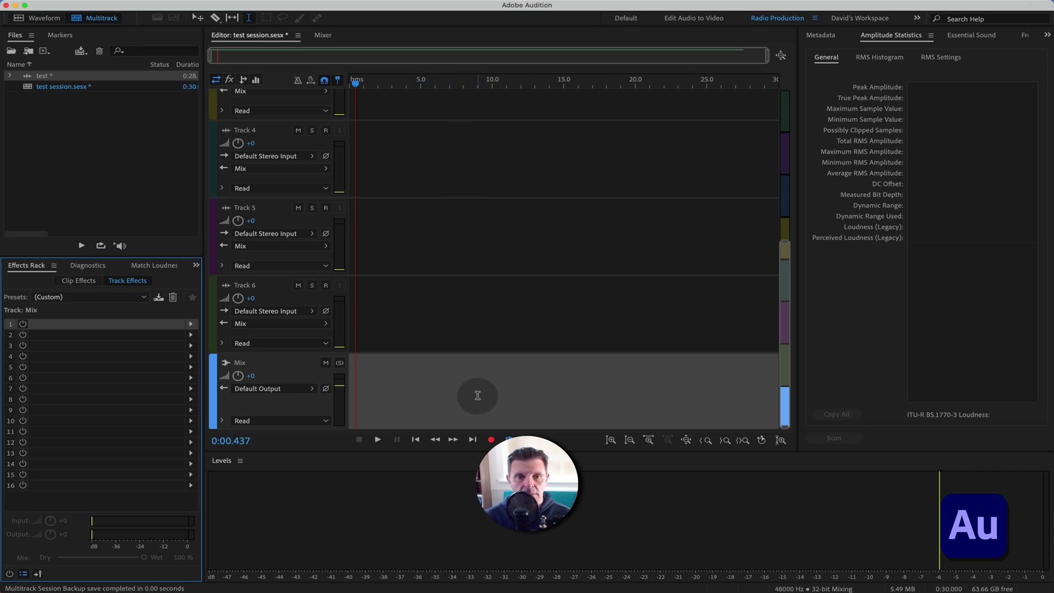
pyautogui.click(191, 325)
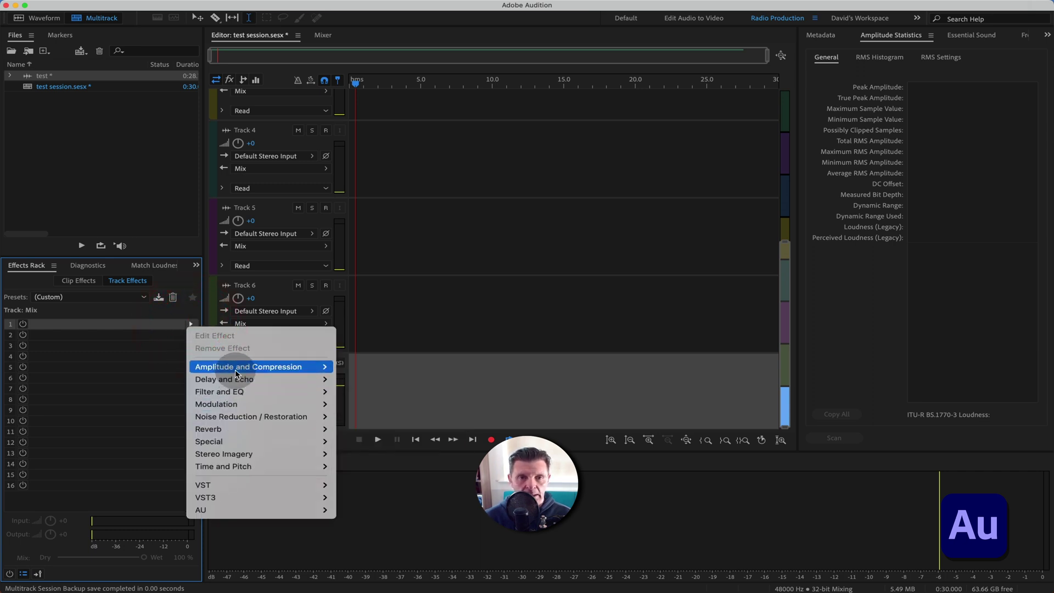
pyautogui.moveTo(236, 373)
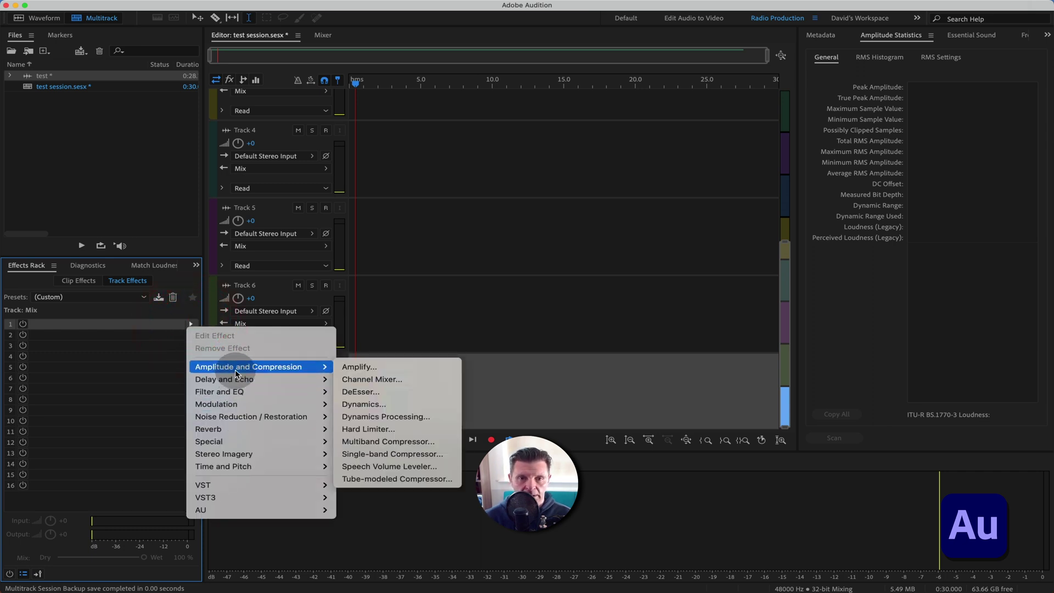
pyautogui.click(365, 430)
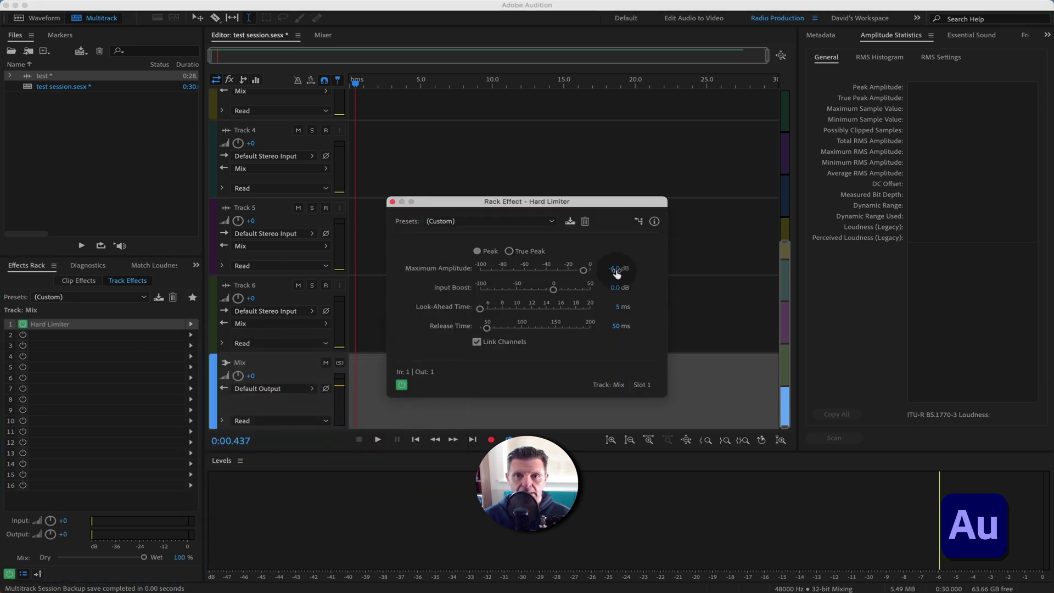
# Set the Hard Limiter's maximum amplitude to -3 dB and close its settings.
pyautogui.click(616, 269)
pyautogui.write('-3')
pyautogui.press('Return')
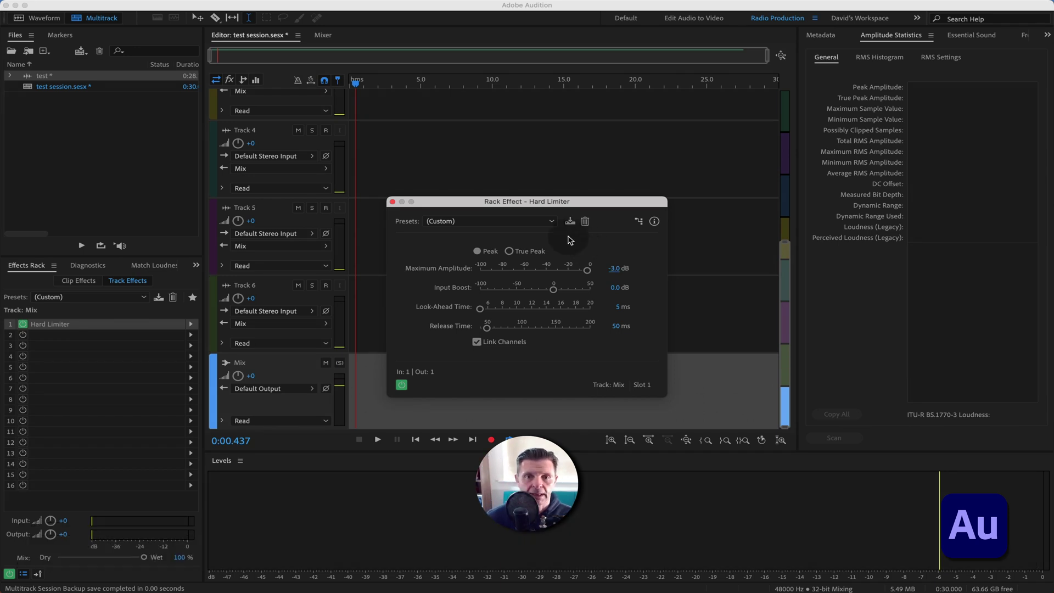
pyautogui.click(393, 201)
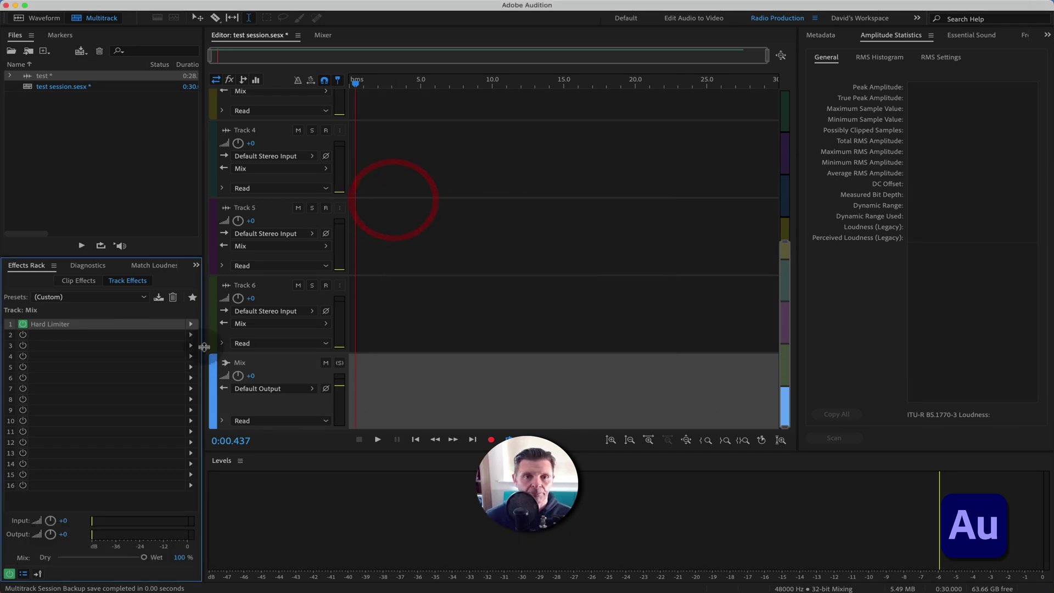
# Add a Loudness Meter to the second track effects slot of the Mix track with the Apple Podcast preset.
pyautogui.click(190, 335)
pyautogui.moveTo(219, 454)
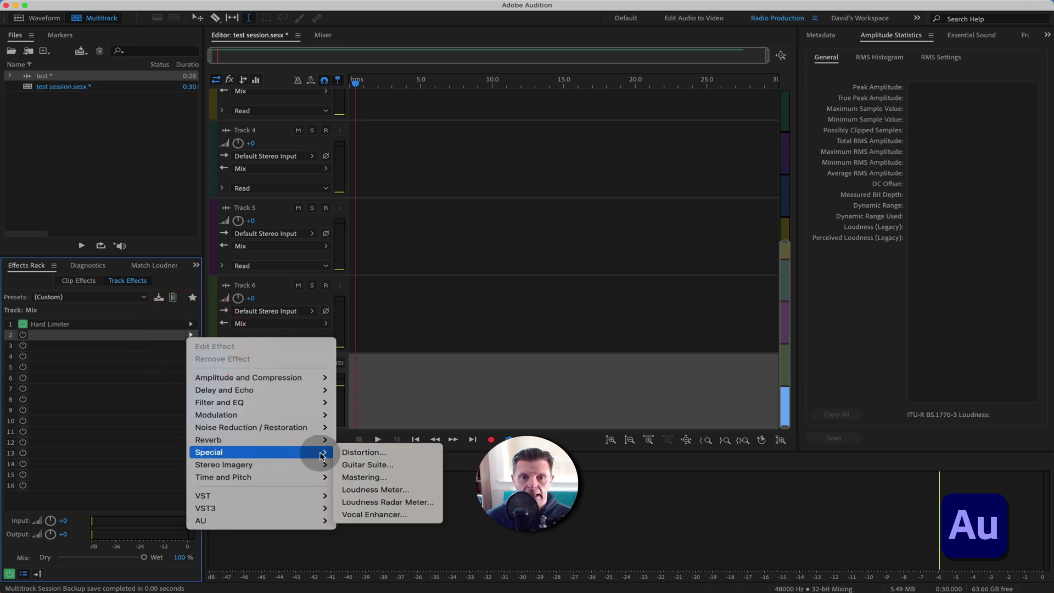
pyautogui.click(371, 490)
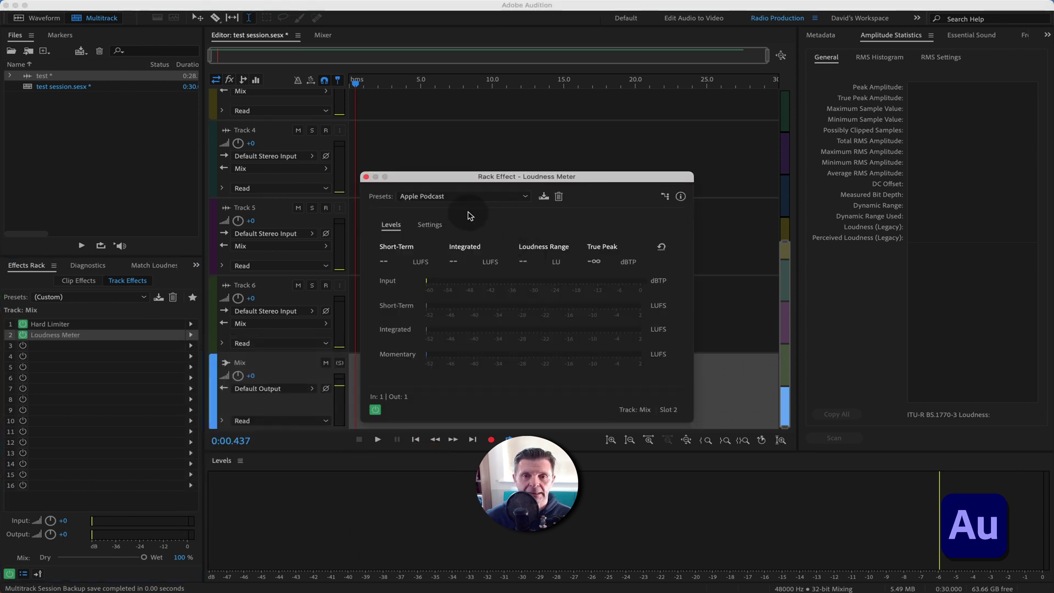
pyautogui.click(524, 196)
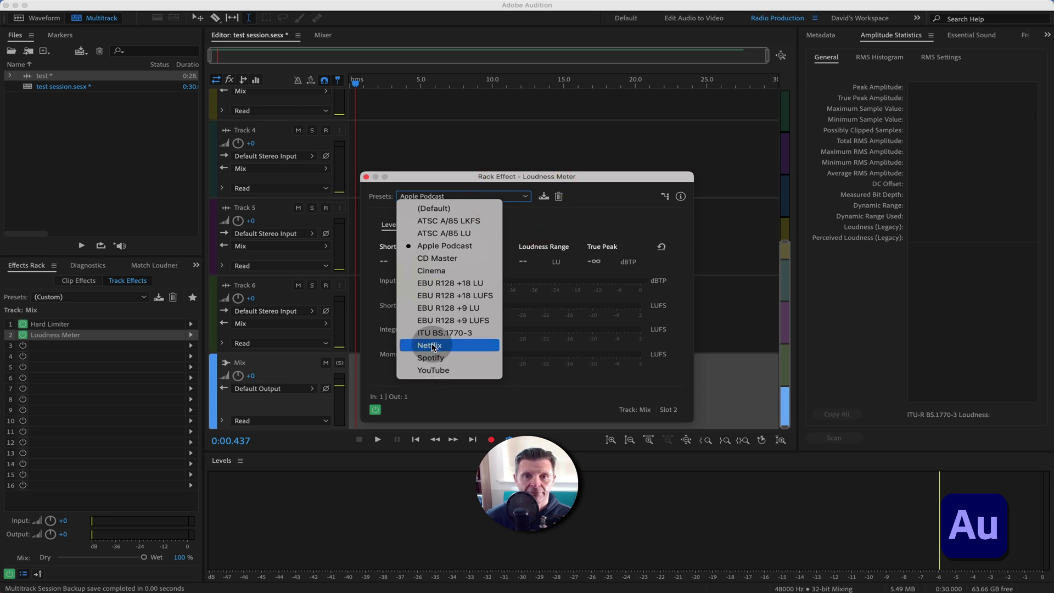
pyautogui.click(467, 247)
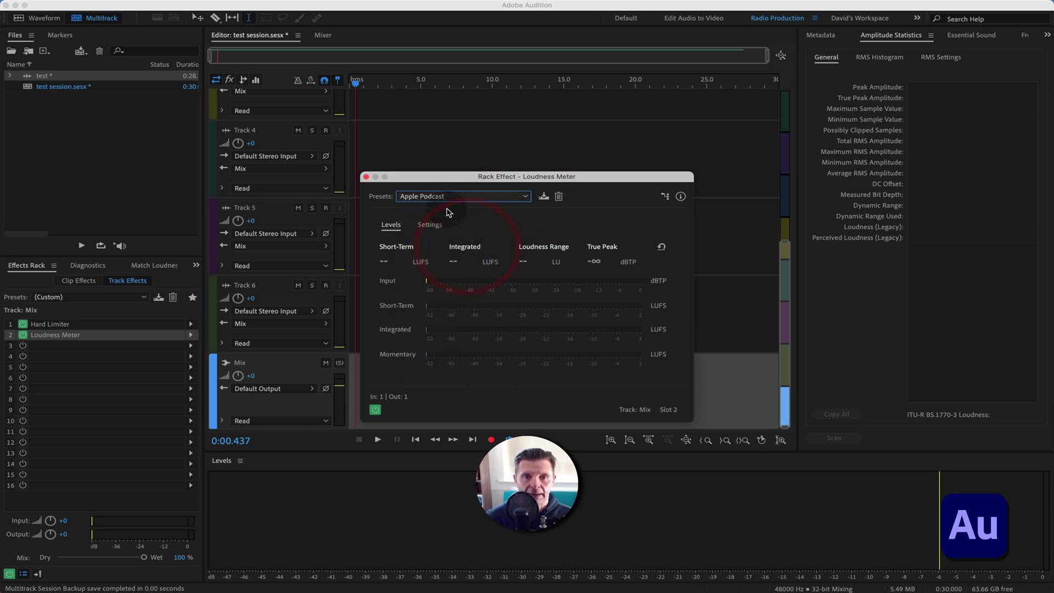
# Check the Loudness Meter's target loudness and true peak settings, return to its levels view and close it.
pyautogui.click(430, 225)
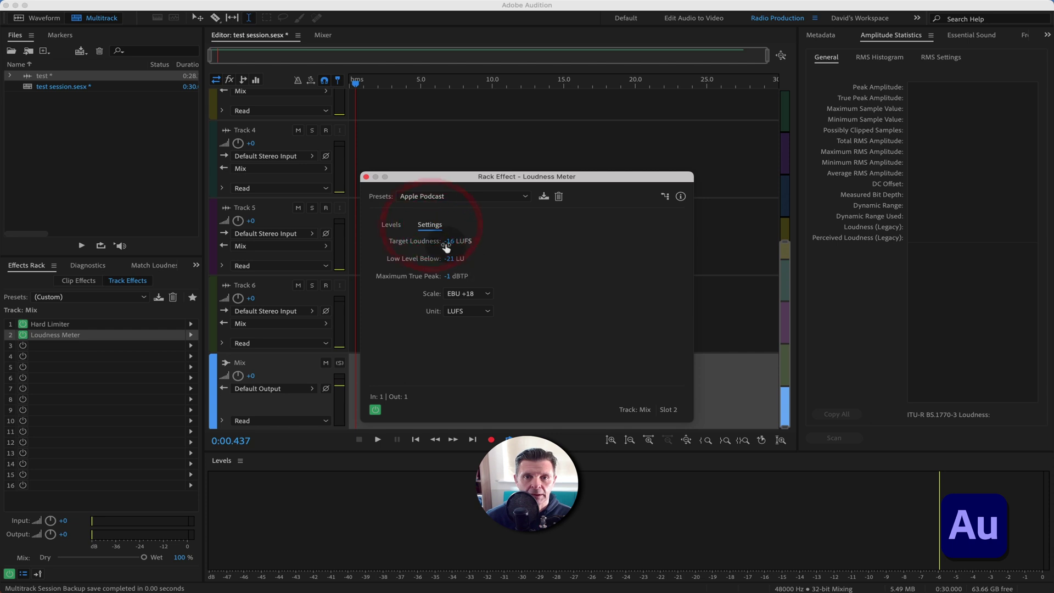
pyautogui.click(384, 196)
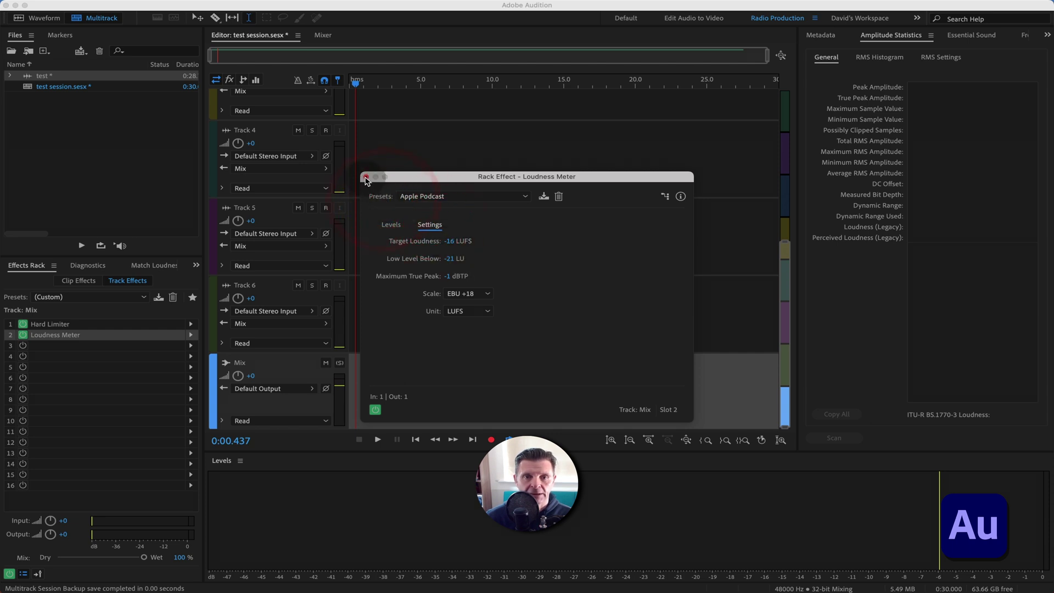
pyautogui.click(390, 224)
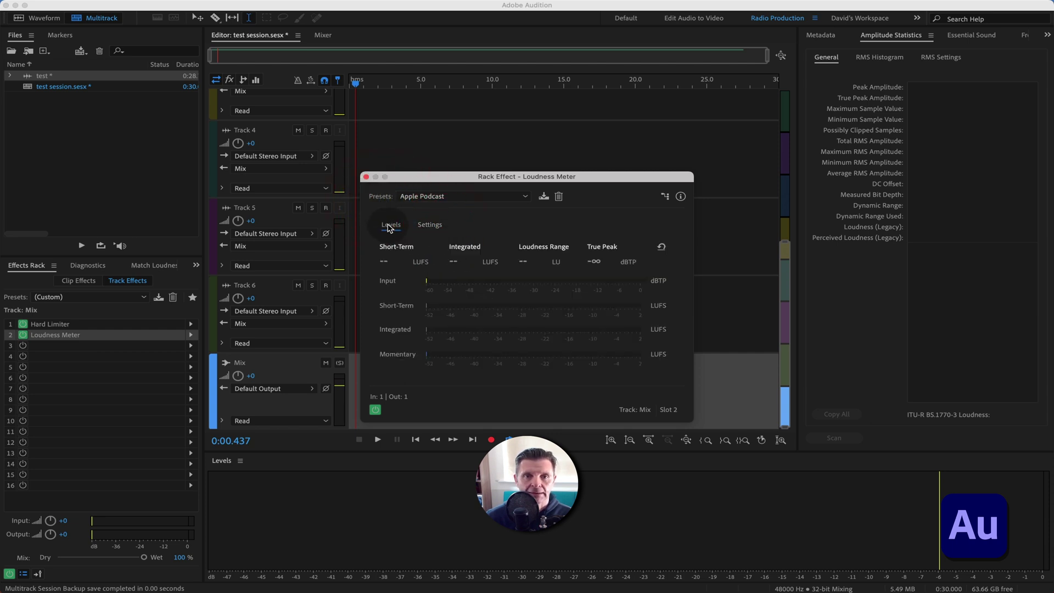
pyautogui.click(367, 176)
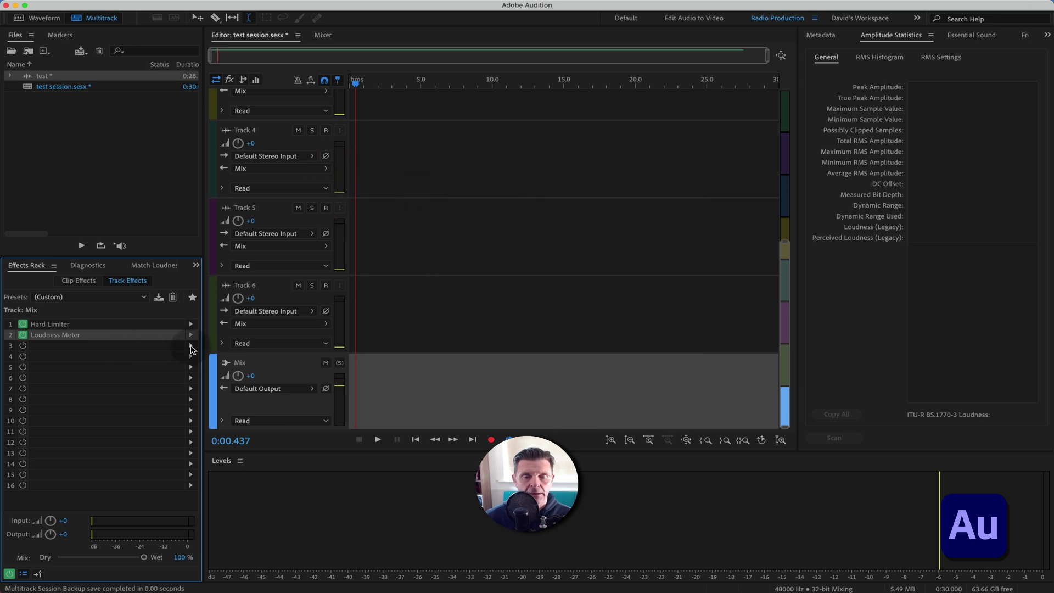
# Add a Loudness Radar Meter to the third Mix track effects slot, check its settings and return to the radar view.
pyautogui.click(190, 346)
pyautogui.moveTo(228, 487)
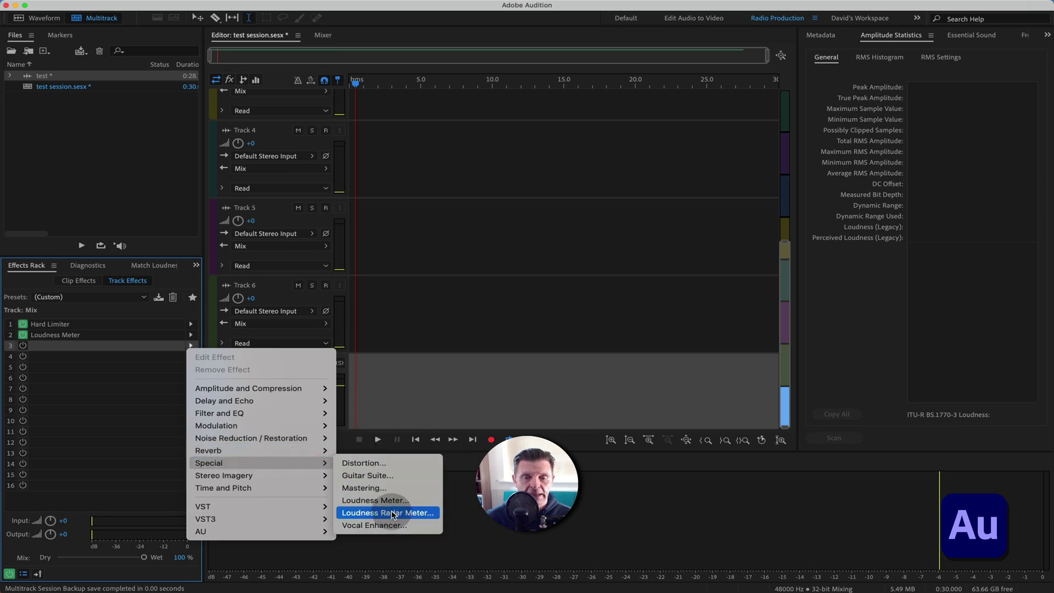
pyautogui.click(393, 513)
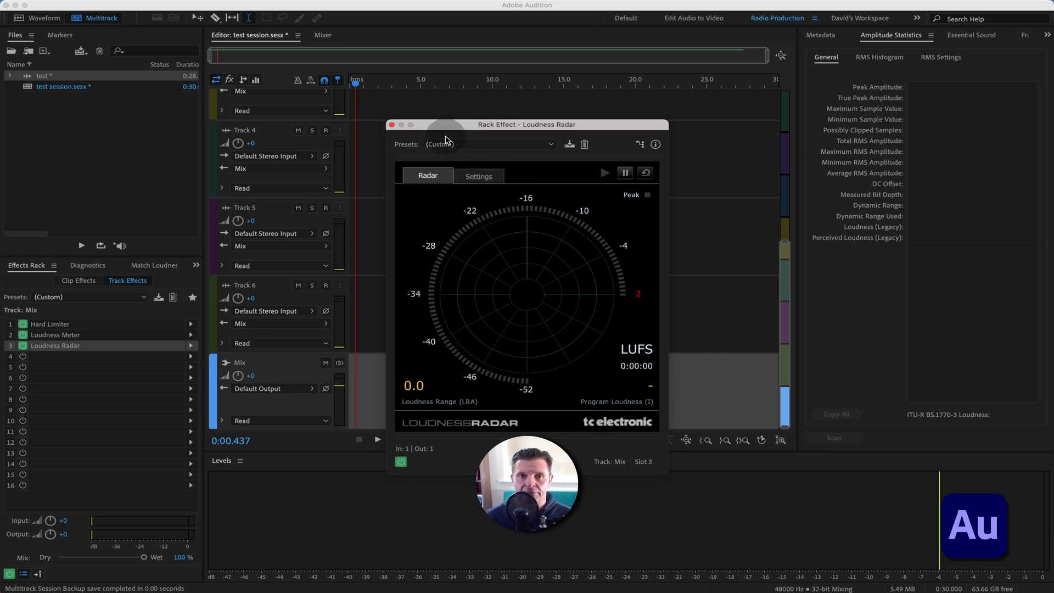
pyautogui.click(479, 177)
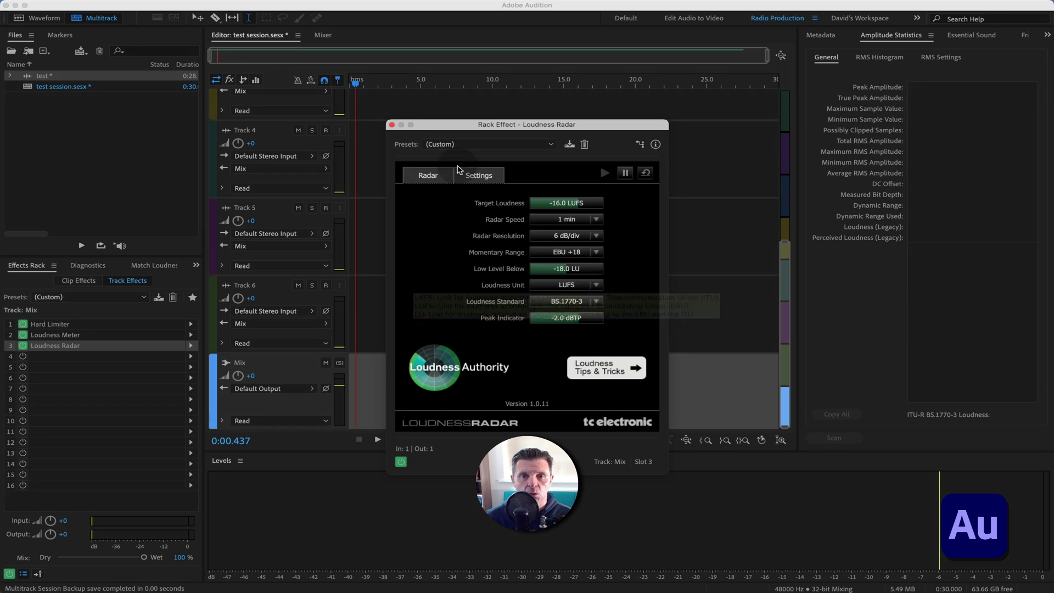
pyautogui.click(437, 179)
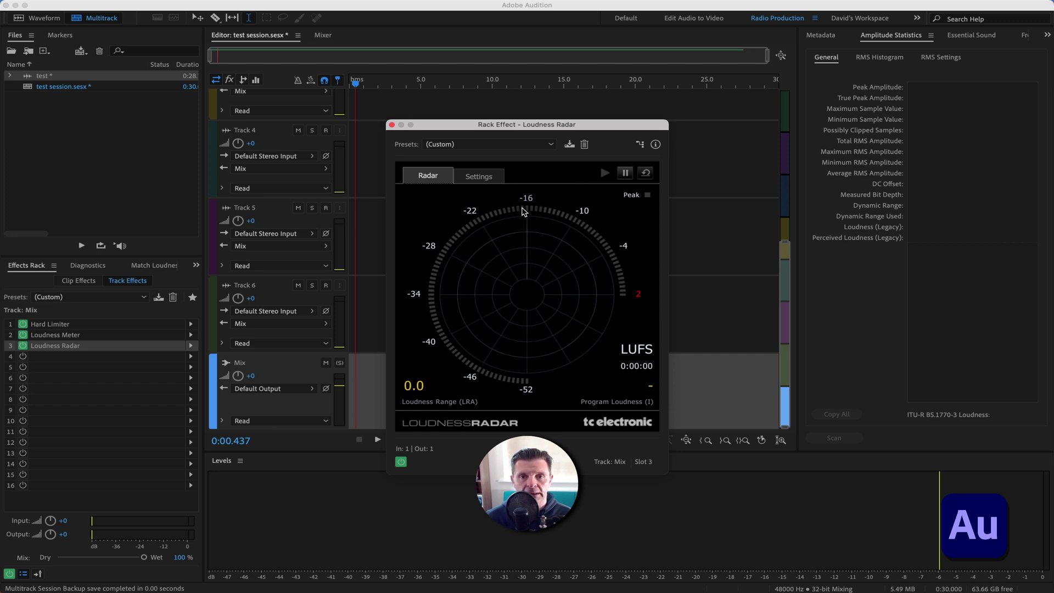
# Open the Loudness Meter and Hard Limiter alongside the Loudness Radar and arrange the three effect windows side by side.
pyautogui.moveTo(433, 125); pyautogui.dragTo(755, 89)
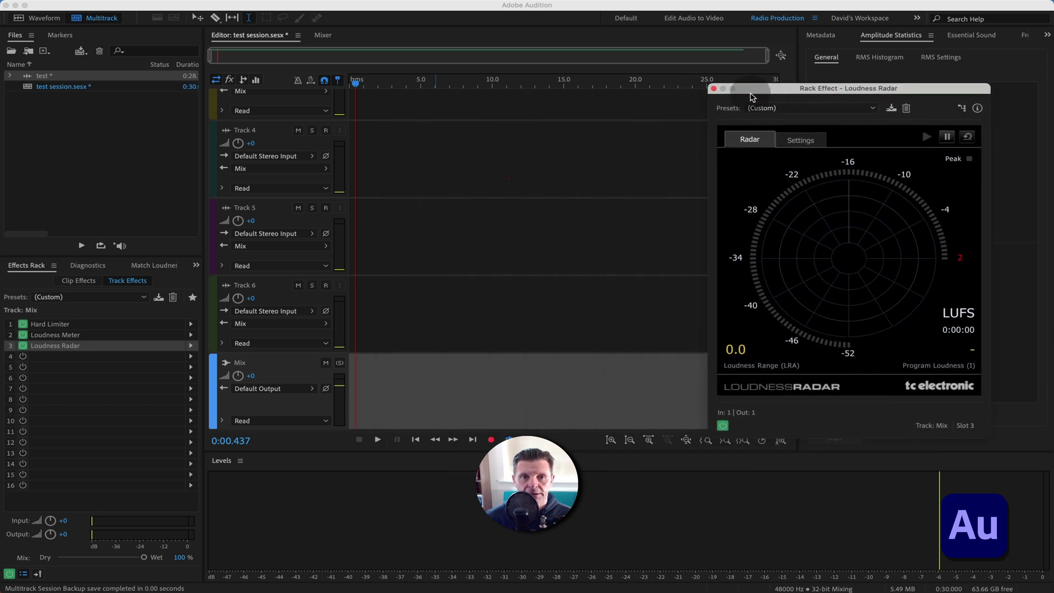
pyautogui.doubleClick(107, 336)
pyautogui.moveTo(512, 180); pyautogui.dragTo(535, 197)
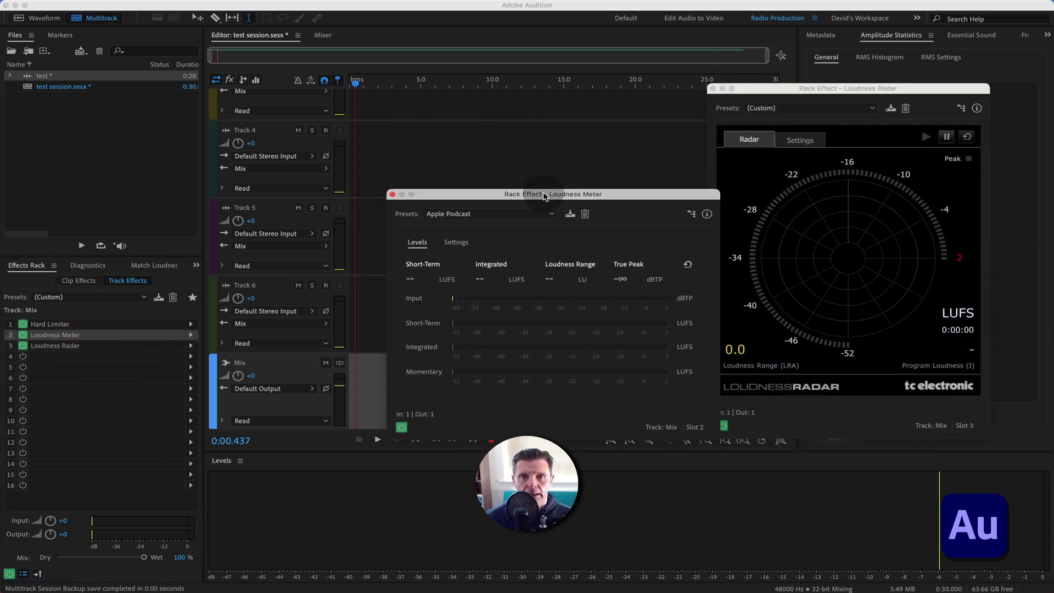
pyautogui.click(106, 328)
pyautogui.doubleClick(106, 327)
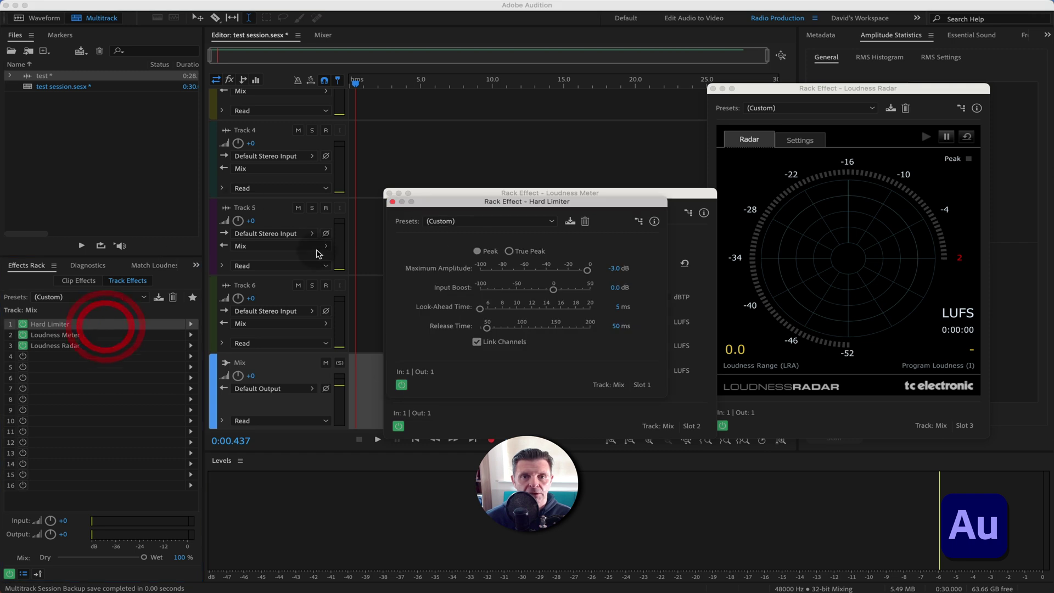
pyautogui.moveTo(470, 194); pyautogui.dragTo(112, 137)
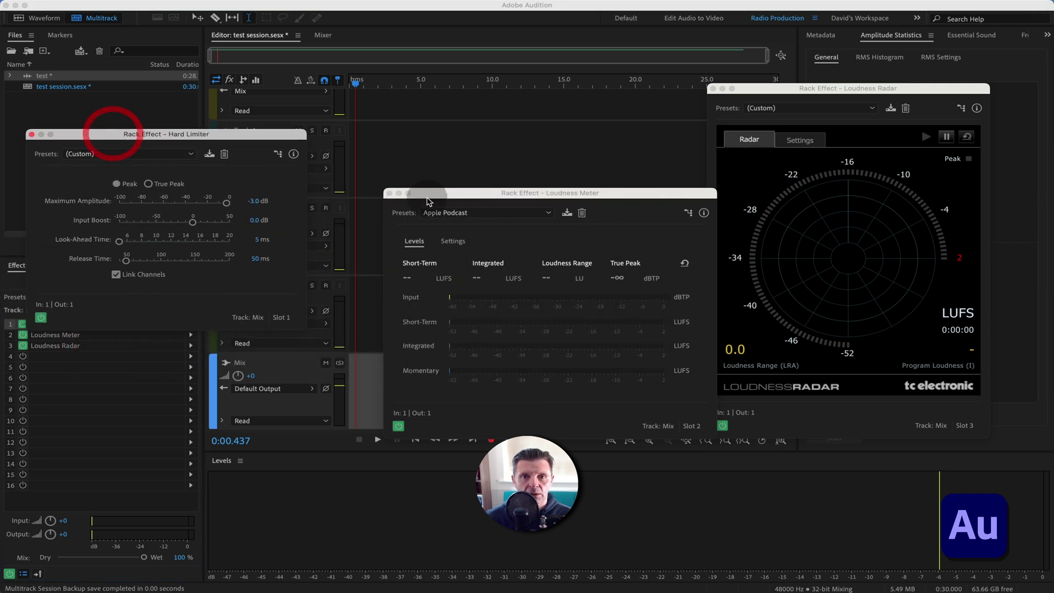
pyautogui.moveTo(458, 195); pyautogui.dragTo(424, 187)
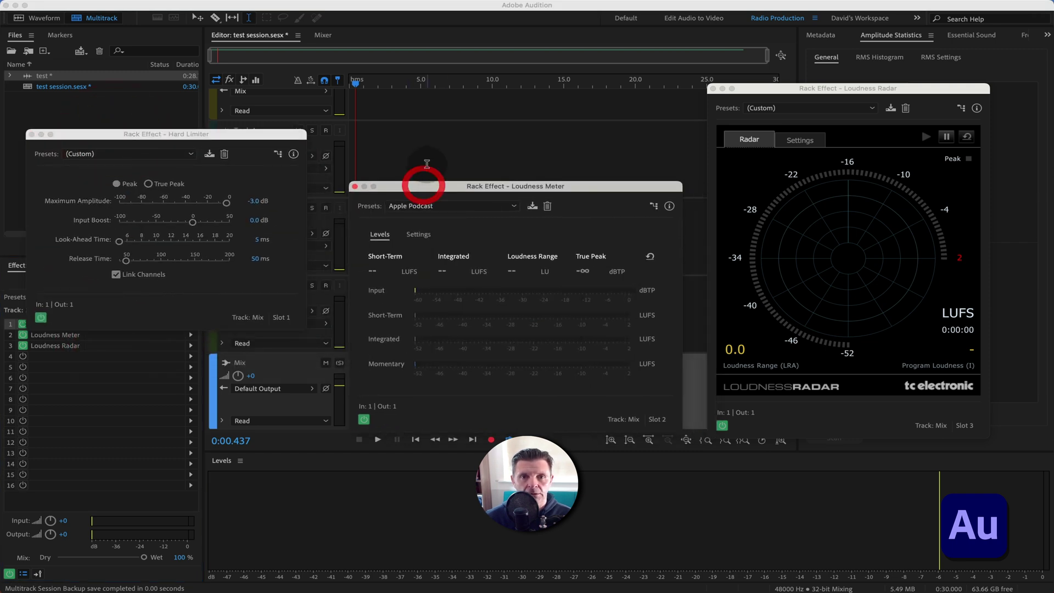
# Play back the "test" clip on Track 1 while monitoring its loudness on both meters, and stop playback.
pyautogui.scroll(5, 423, 159)
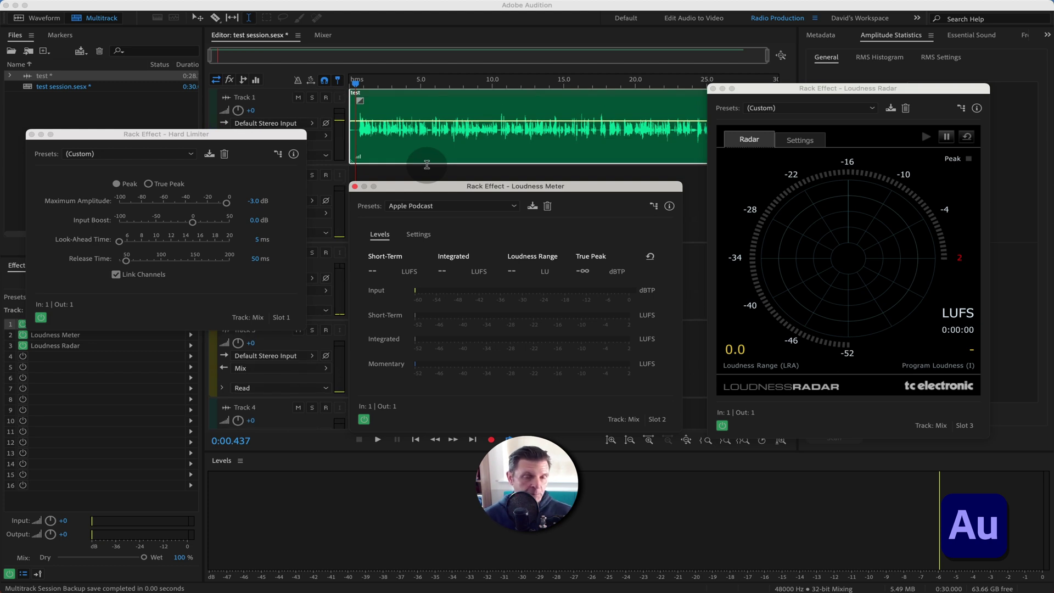
pyautogui.press('space')
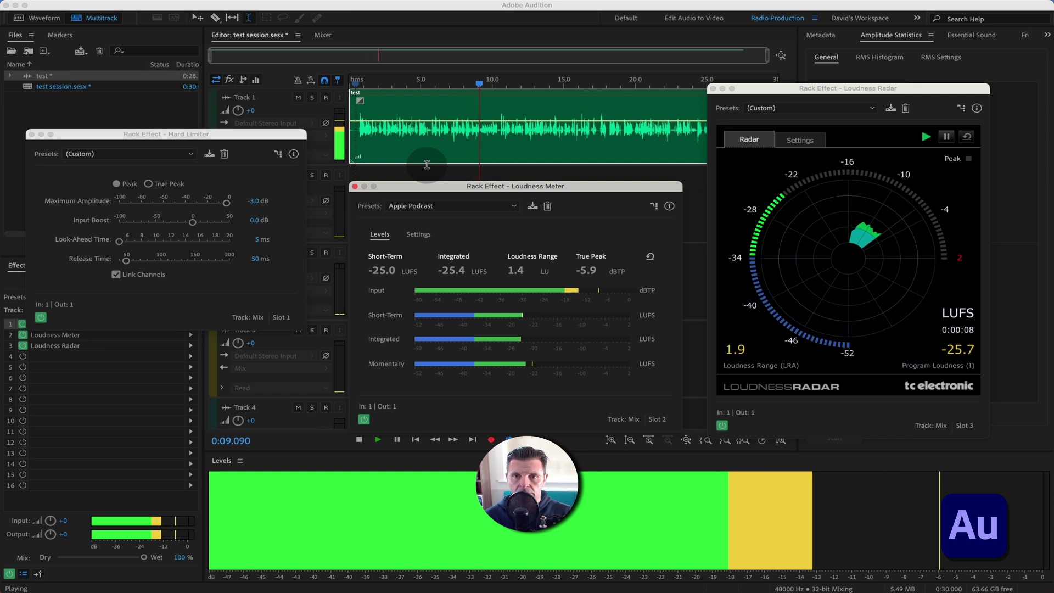
pyautogui.moveTo(766, 91); pyautogui.dragTo(818, 89)
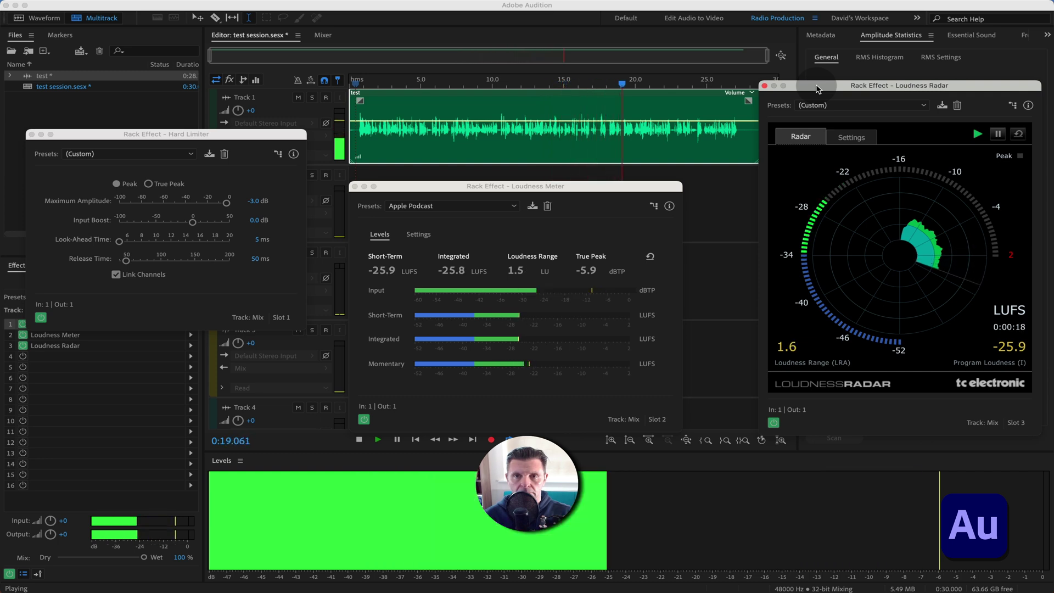
pyautogui.click(359, 439)
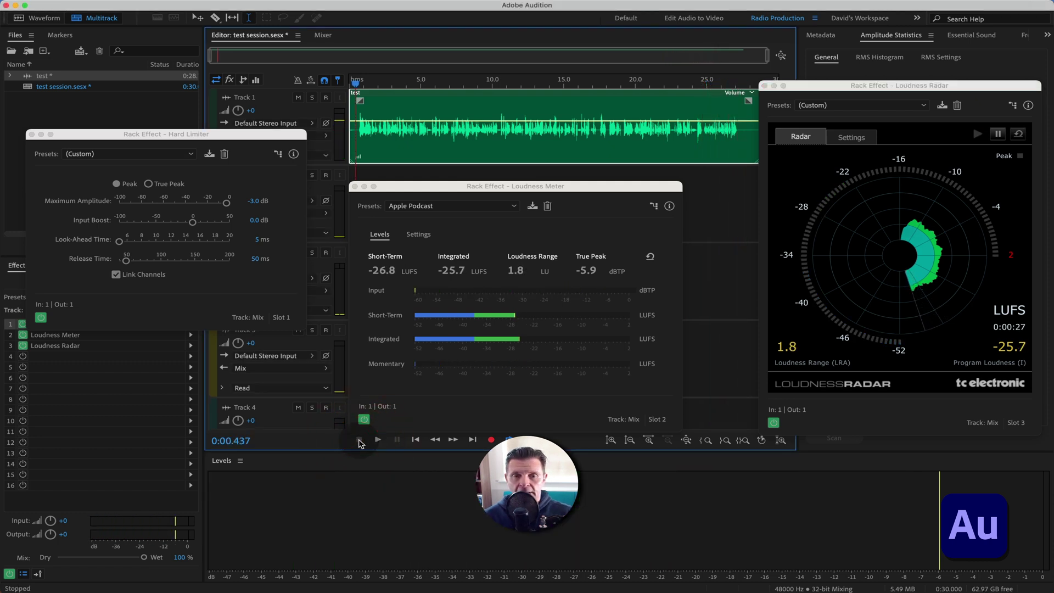
pyautogui.click(447, 106)
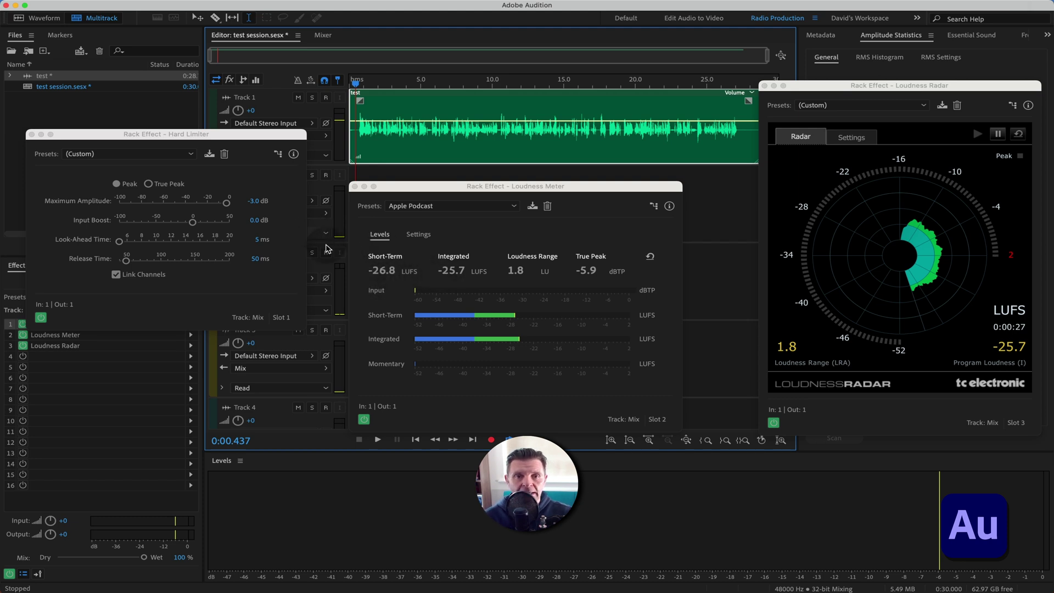
# Set the Hard Limiter's input boost to 12 dB, play the clip to recheck the loudness and stop playback.
pyautogui.click(253, 221)
pyautogui.click(254, 221)
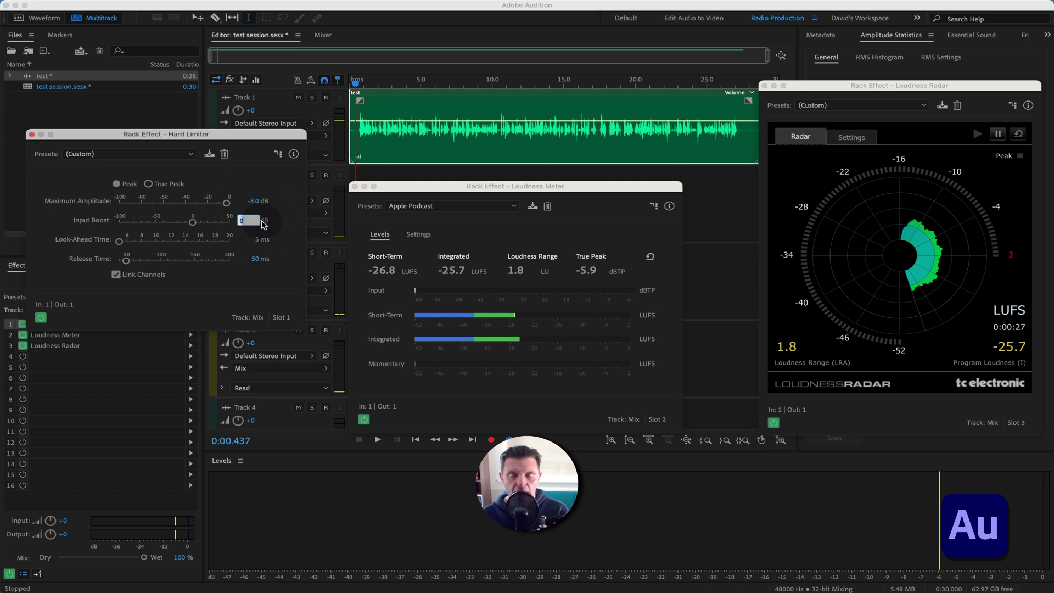
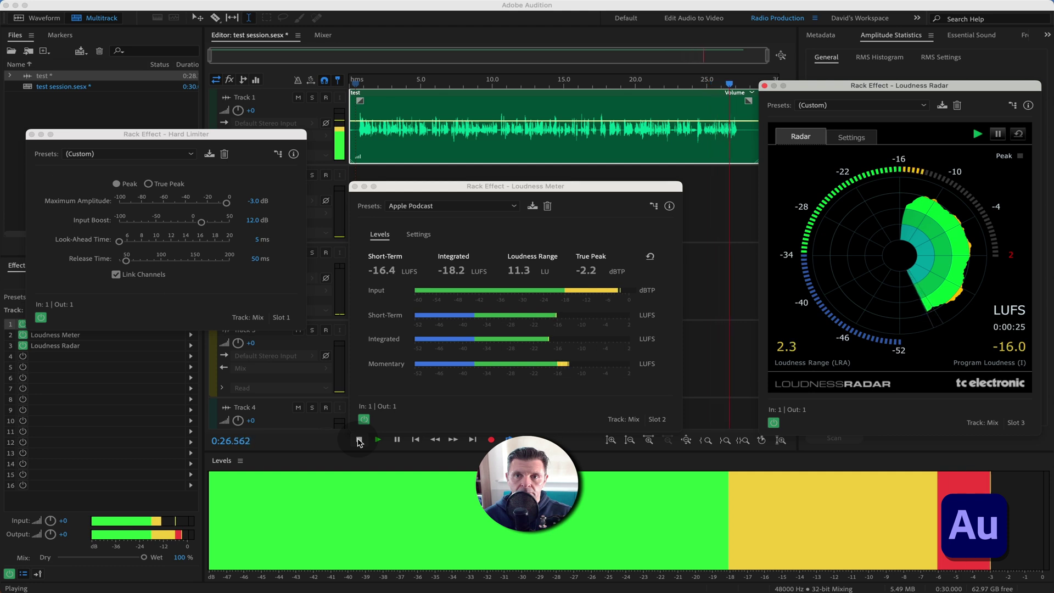
pyautogui.click(359, 441)
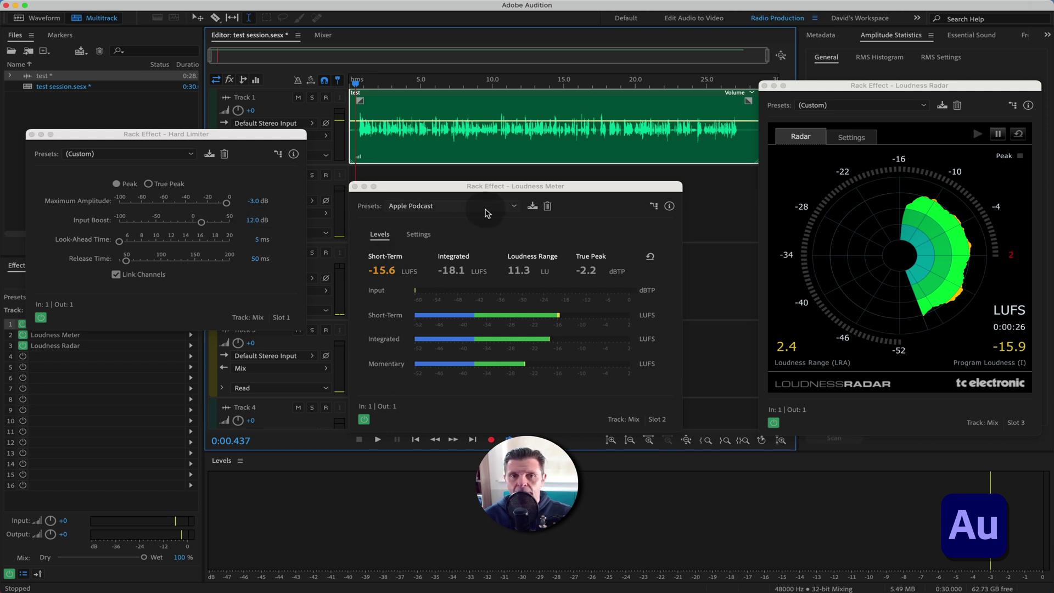
# Line up the loudness meter windows for a final comparison and close all three effect windows.
pyautogui.moveTo(442, 189); pyautogui.dragTo(421, 138)
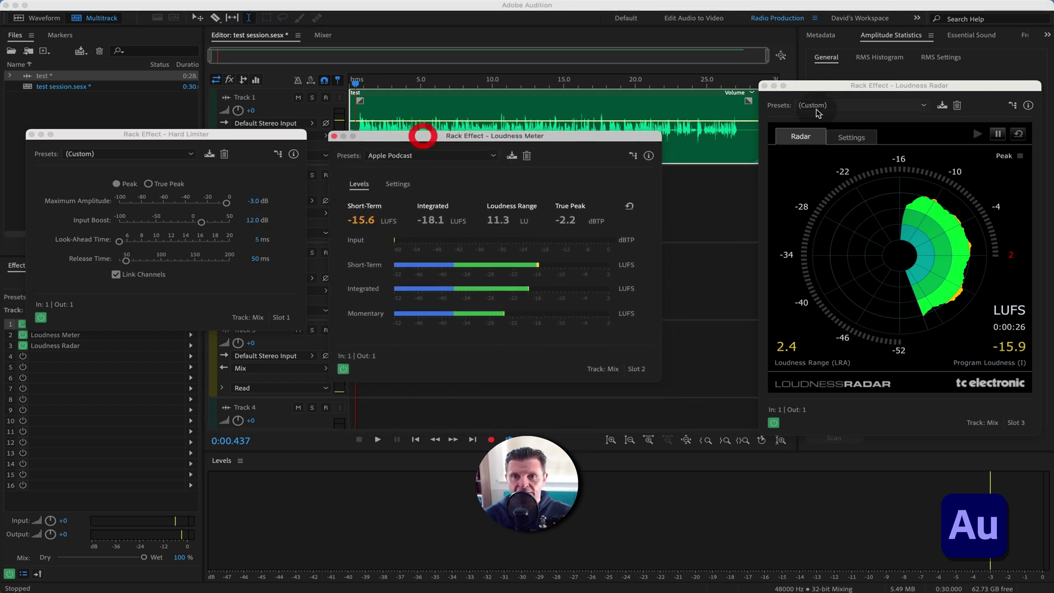
pyautogui.moveTo(817, 86); pyautogui.dragTo(737, 138)
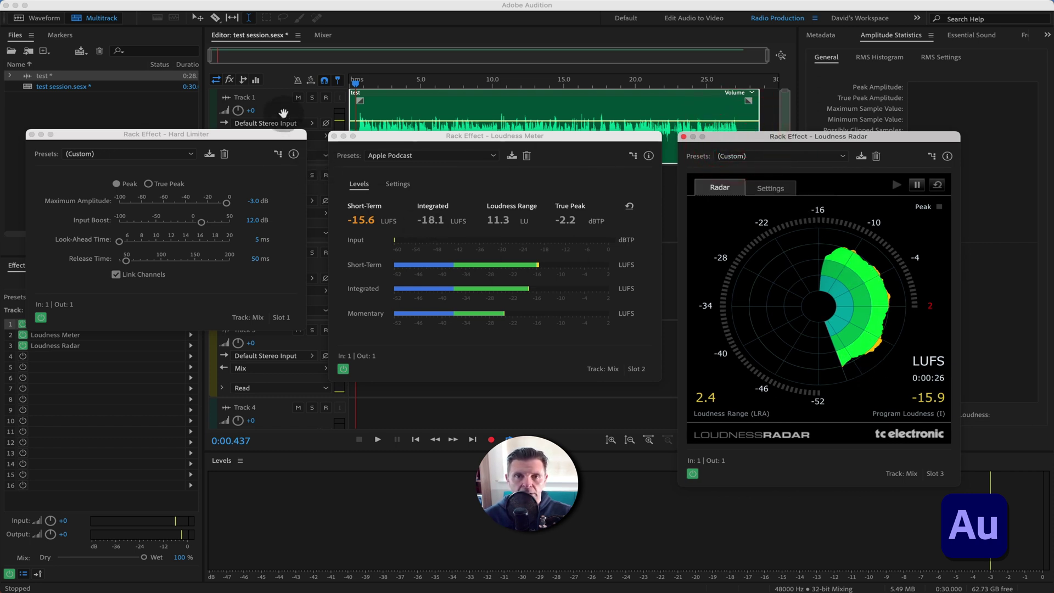
pyautogui.click(683, 137)
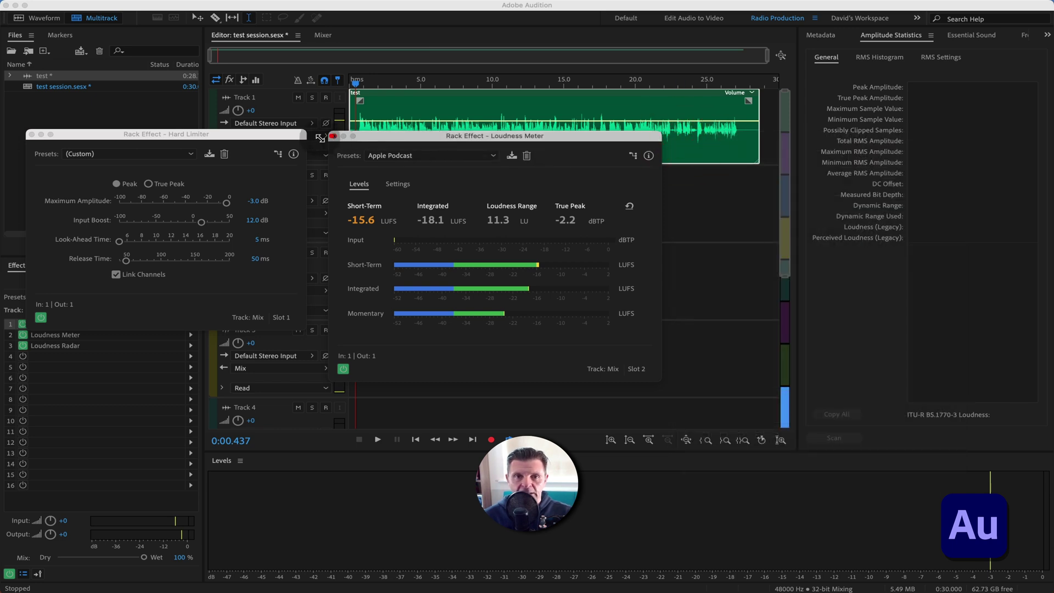
pyautogui.click(334, 136)
pyautogui.click(30, 135)
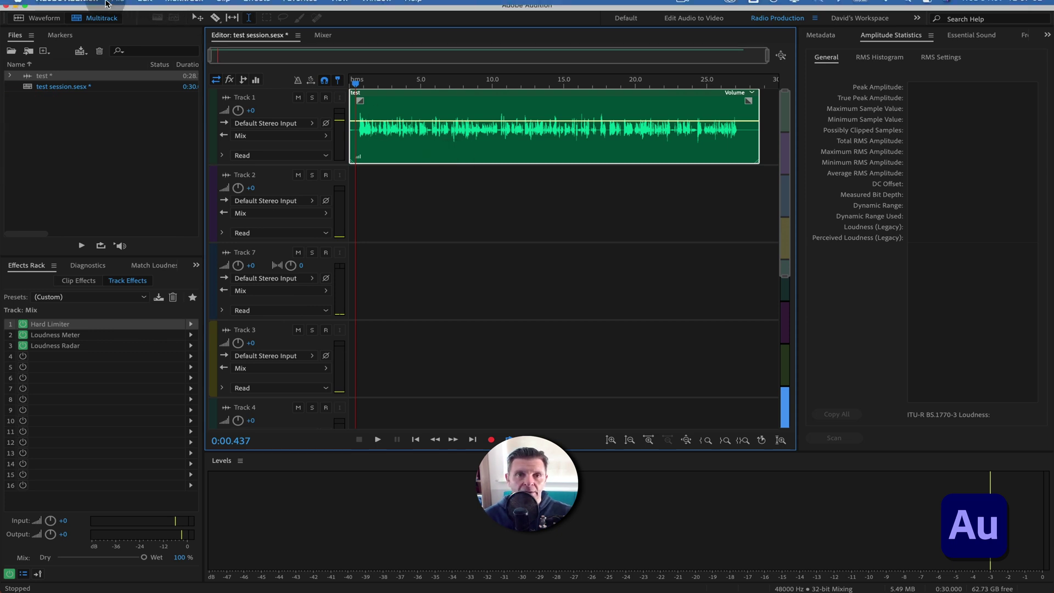
# Export a mixdown of the entire session as the Wave PCM file "test session_mixdown.wav" in the Downloads folder.
pyautogui.click(117, 7)
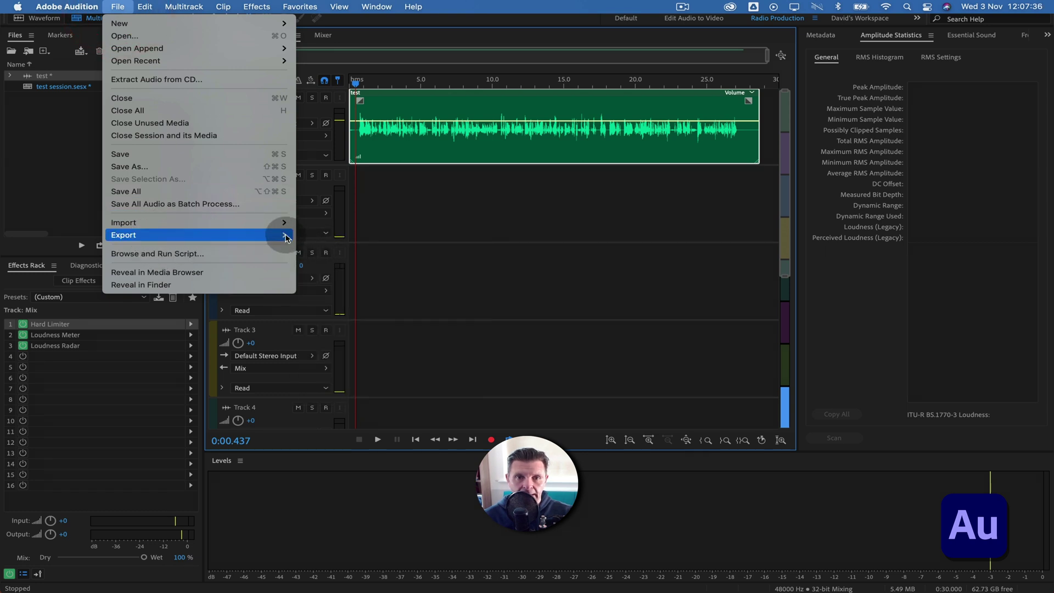
pyautogui.moveTo(290, 239)
pyautogui.moveTo(341, 291)
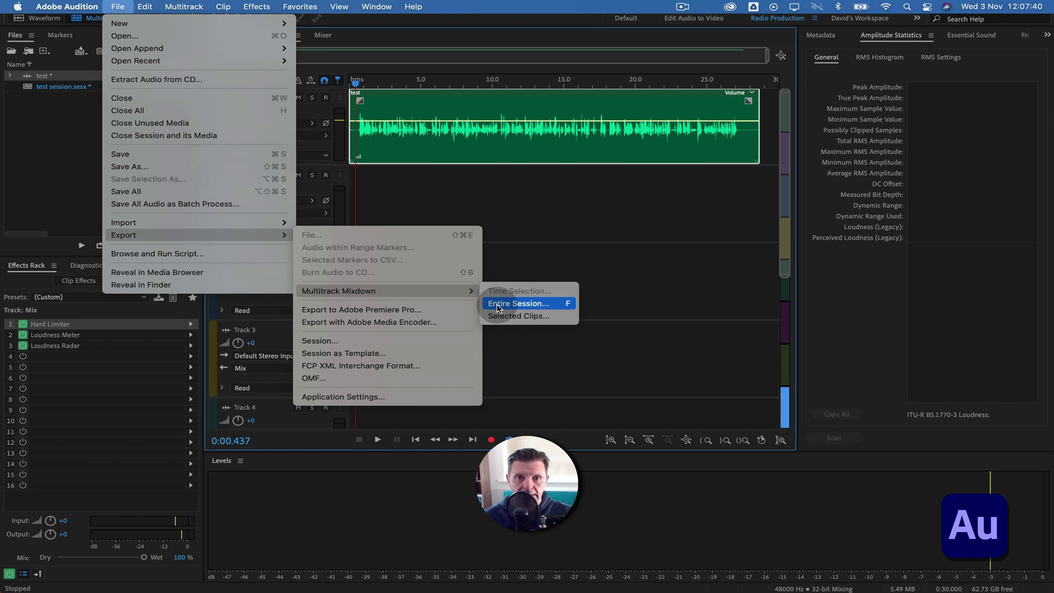
pyautogui.click(524, 309)
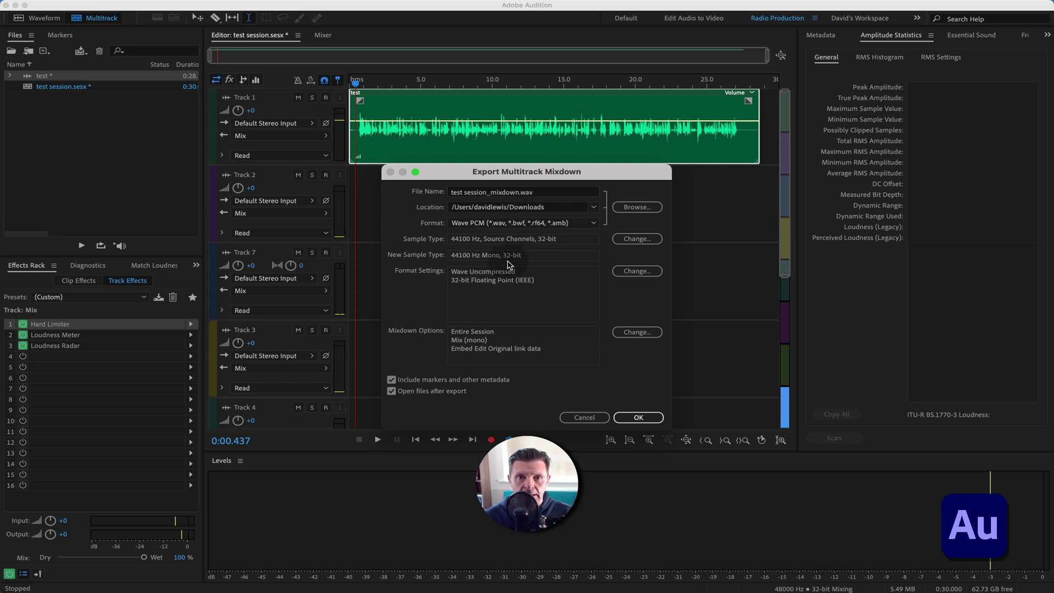
pyautogui.click(643, 419)
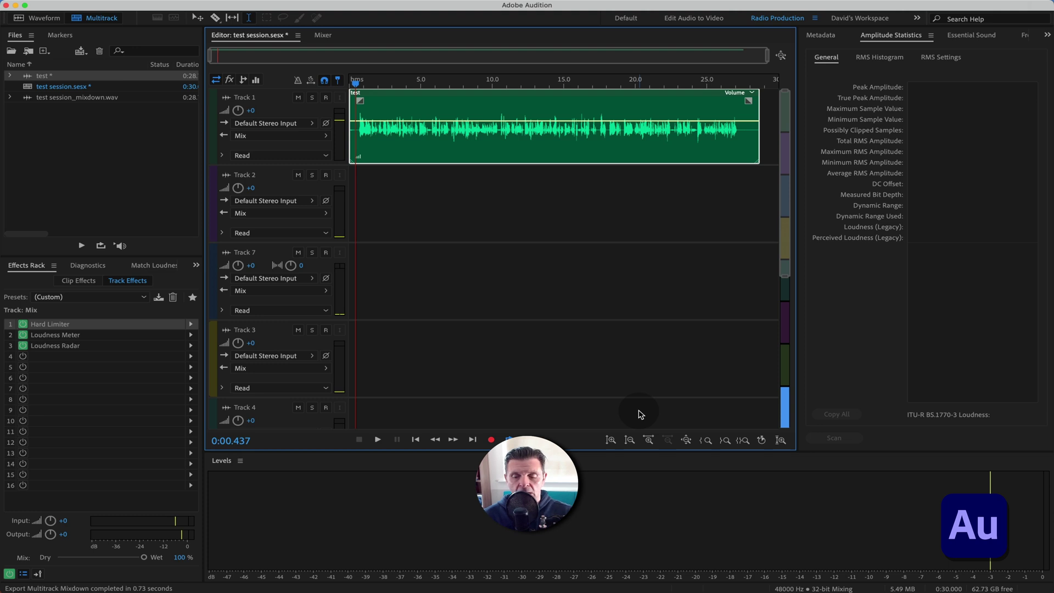
# Save the session as "test session.sesx" in its existing folder, overwriting the old file and saving the changes to the "test" recording.
pyautogui.press('shift+super+s')
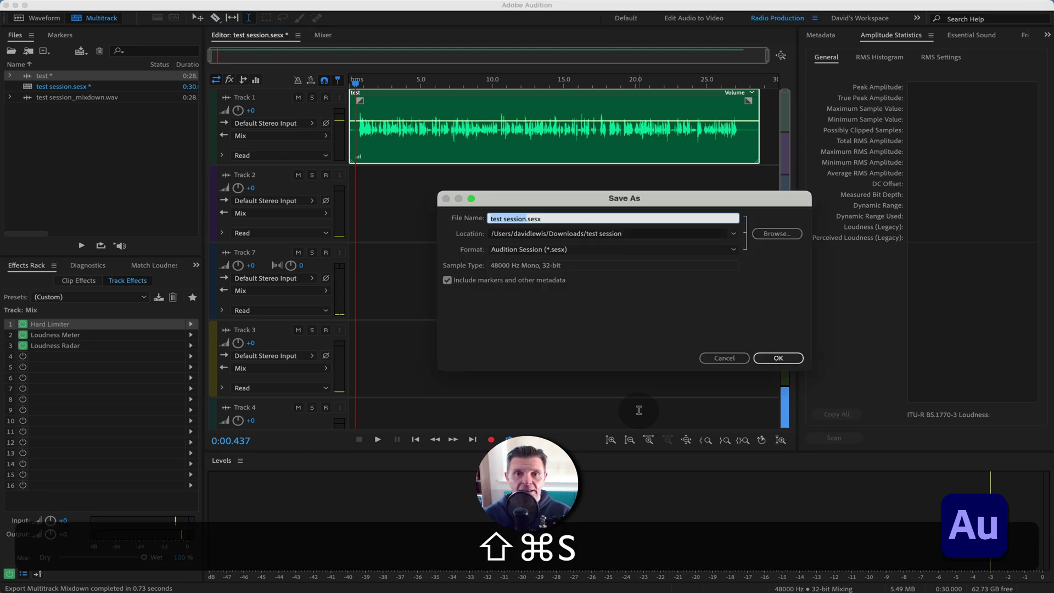
pyautogui.click(784, 359)
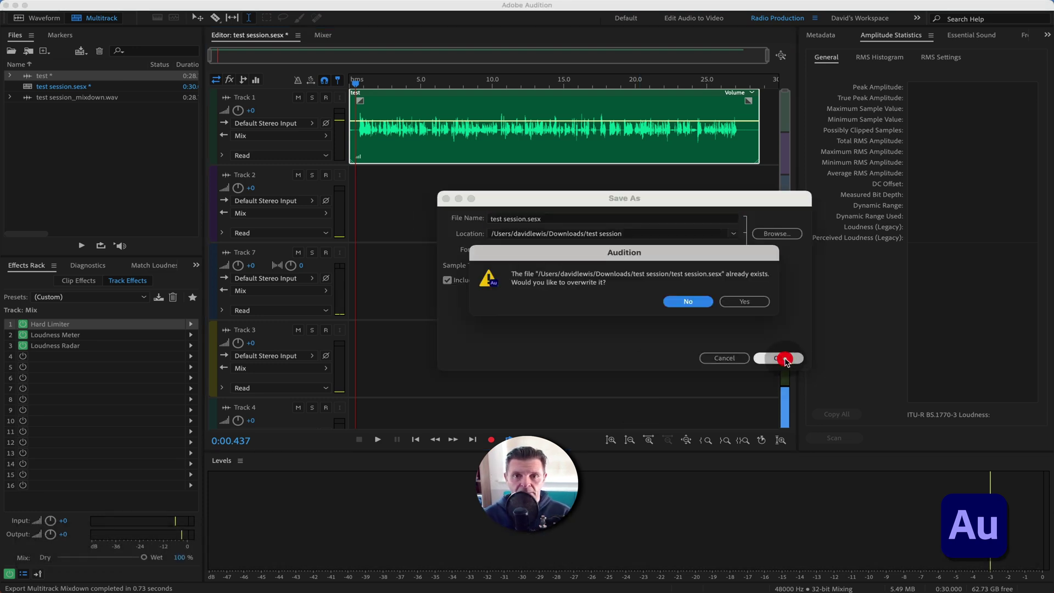
pyautogui.click(757, 303)
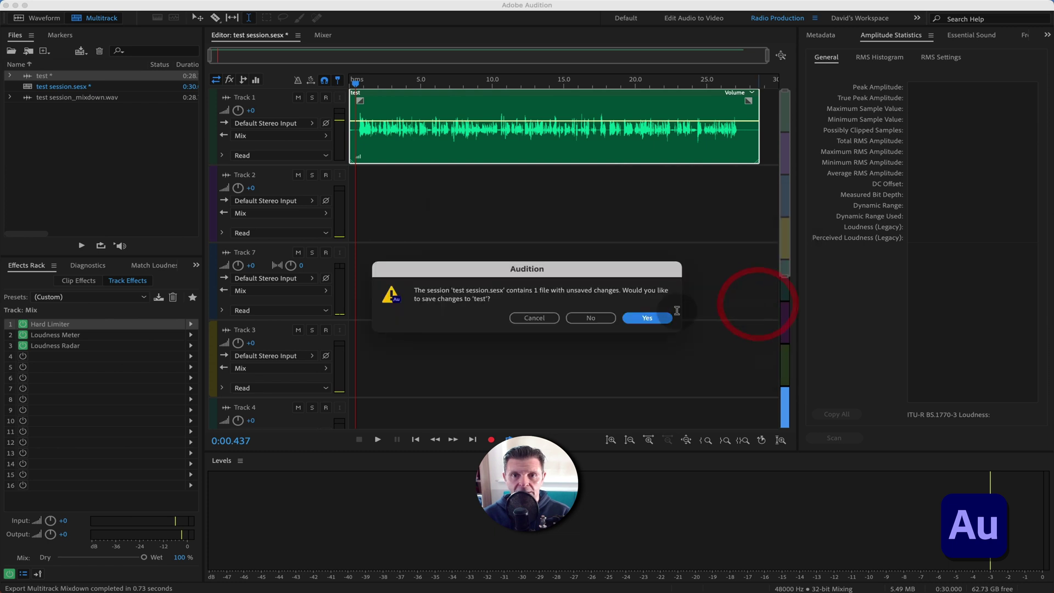
pyautogui.click(647, 318)
pyautogui.click(593, 261)
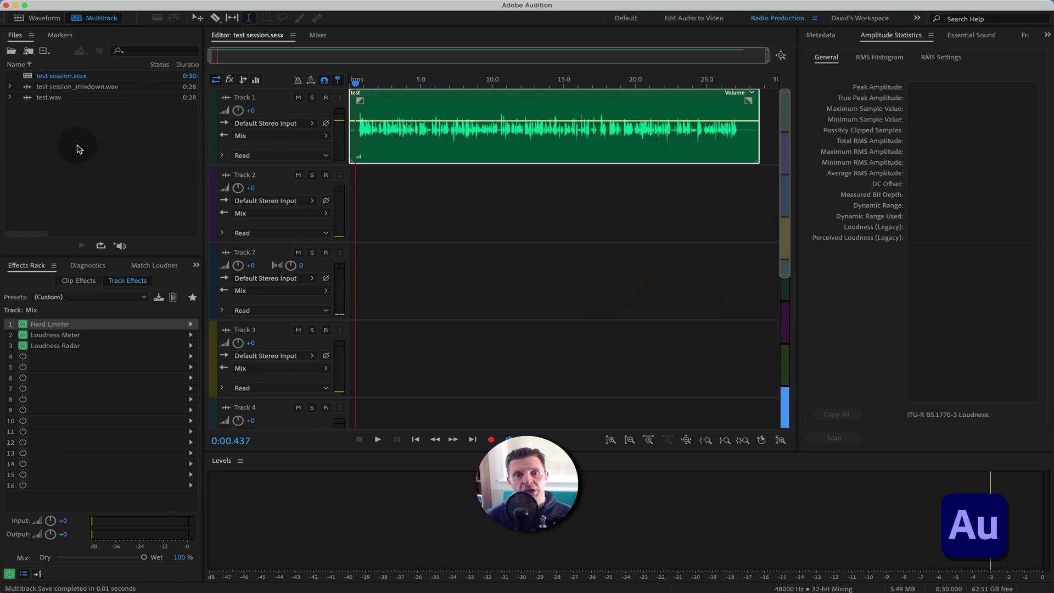
# Open test.wav in the waveform editor and scan its amplitude statistics.
pyautogui.doubleClick(72, 98)
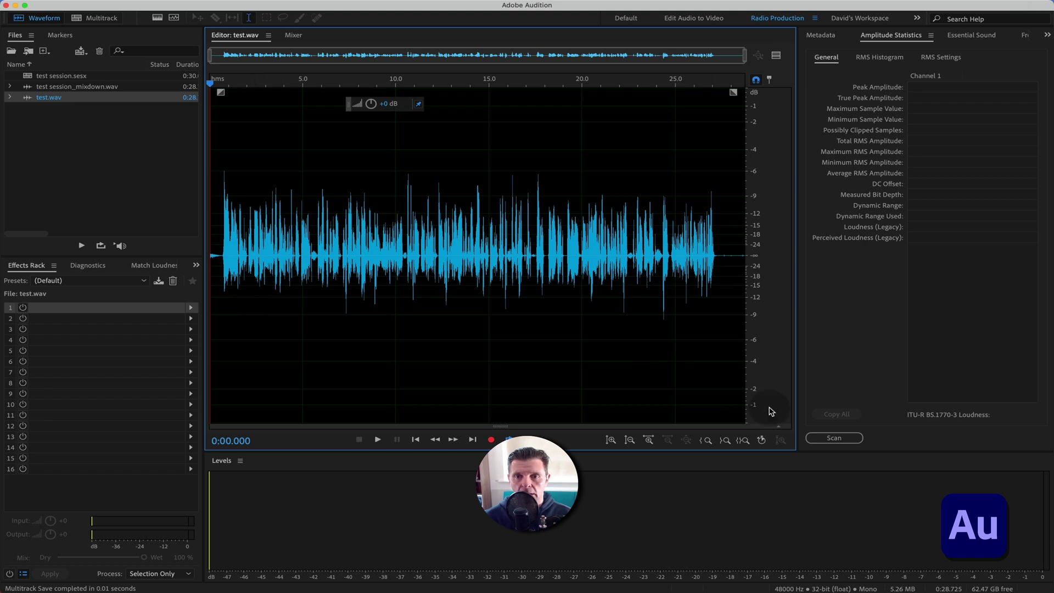
pyautogui.click(844, 438)
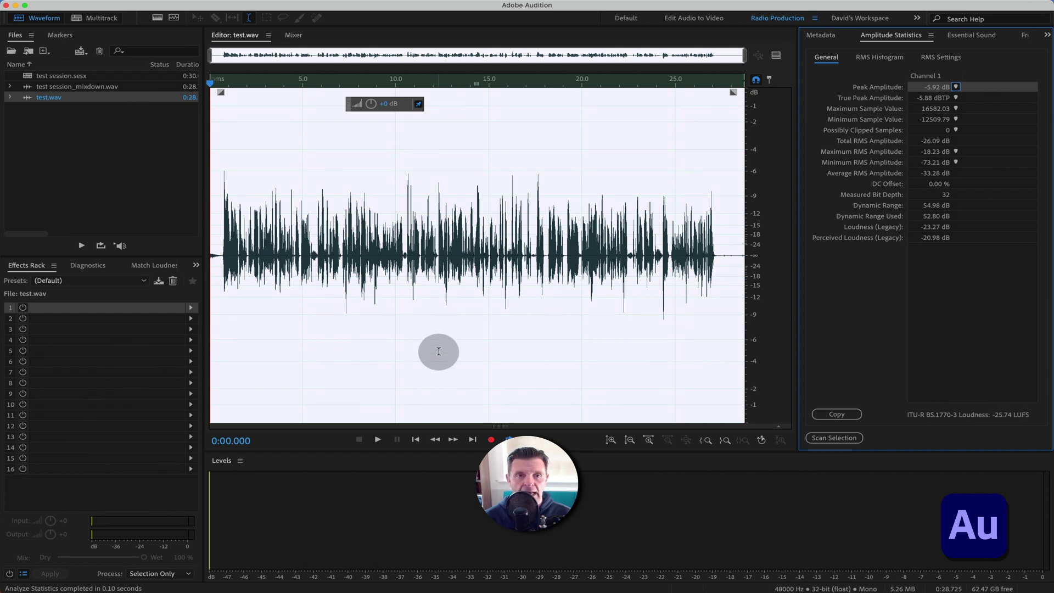
# Configure Match Loudness to match to ITU-R BS.1770-3 Loudness with a target of -16 LUFS.
pyautogui.click(156, 266)
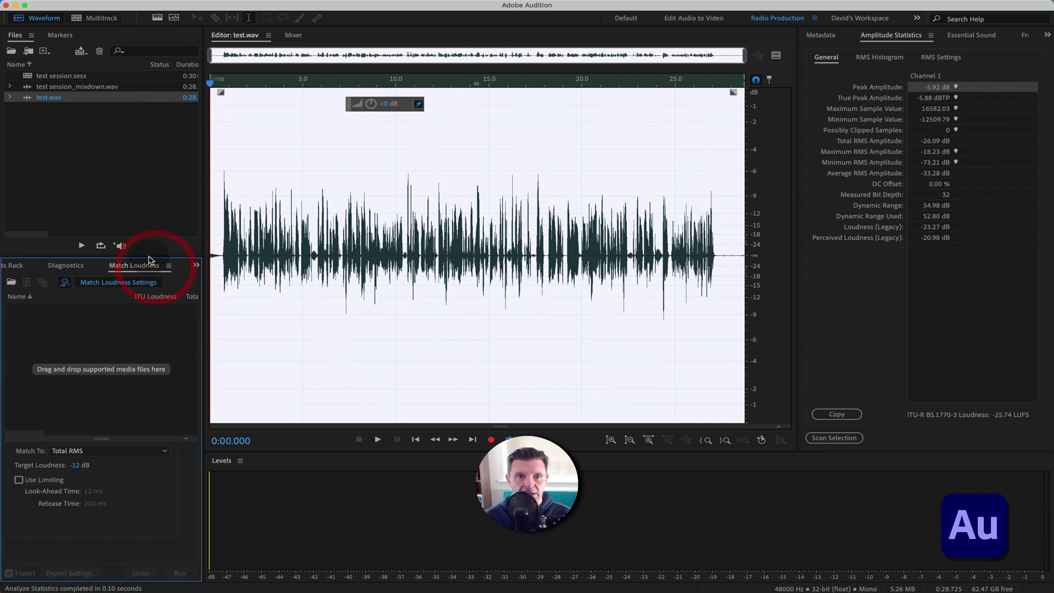
pyautogui.click(89, 452)
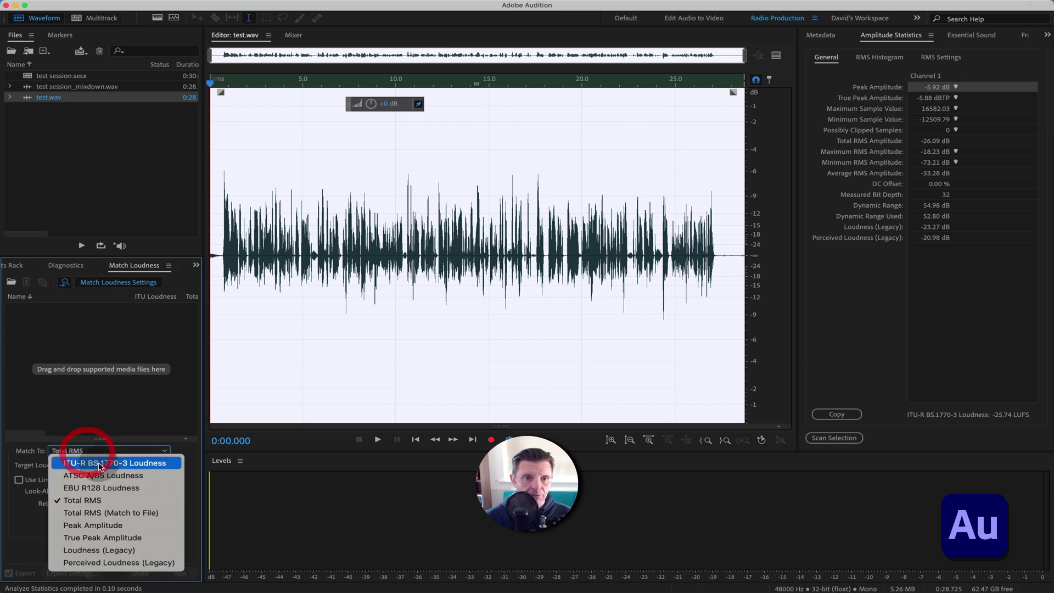
pyautogui.click(101, 465)
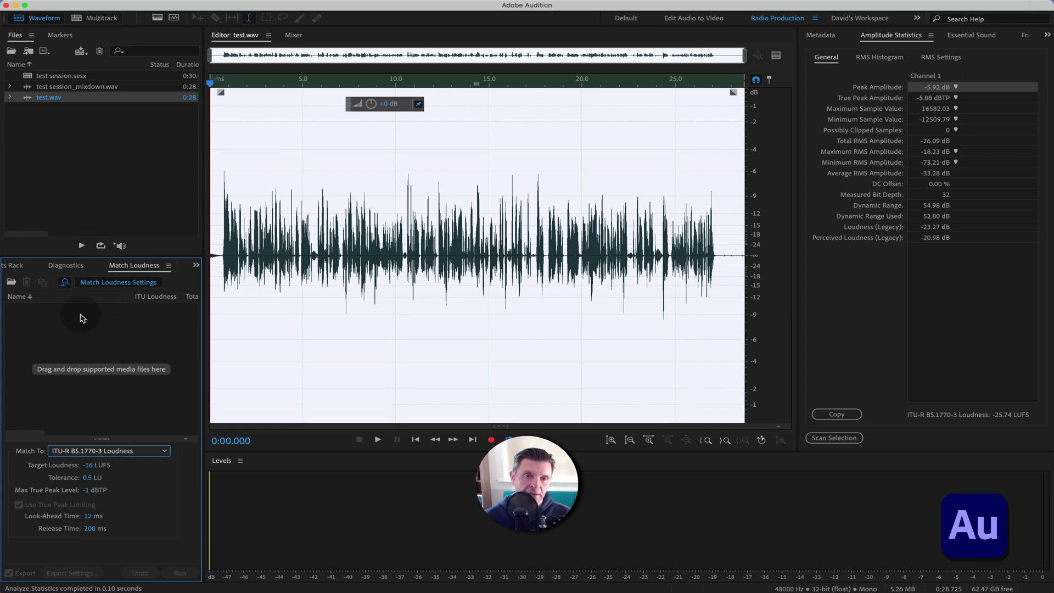
pyautogui.click(90, 465)
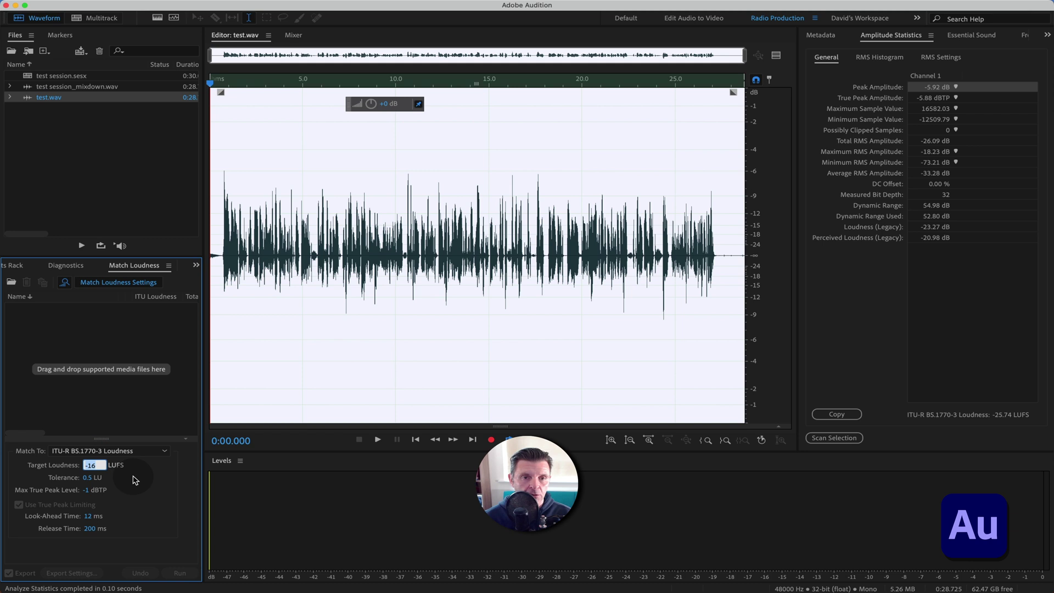
pyautogui.click(134, 477)
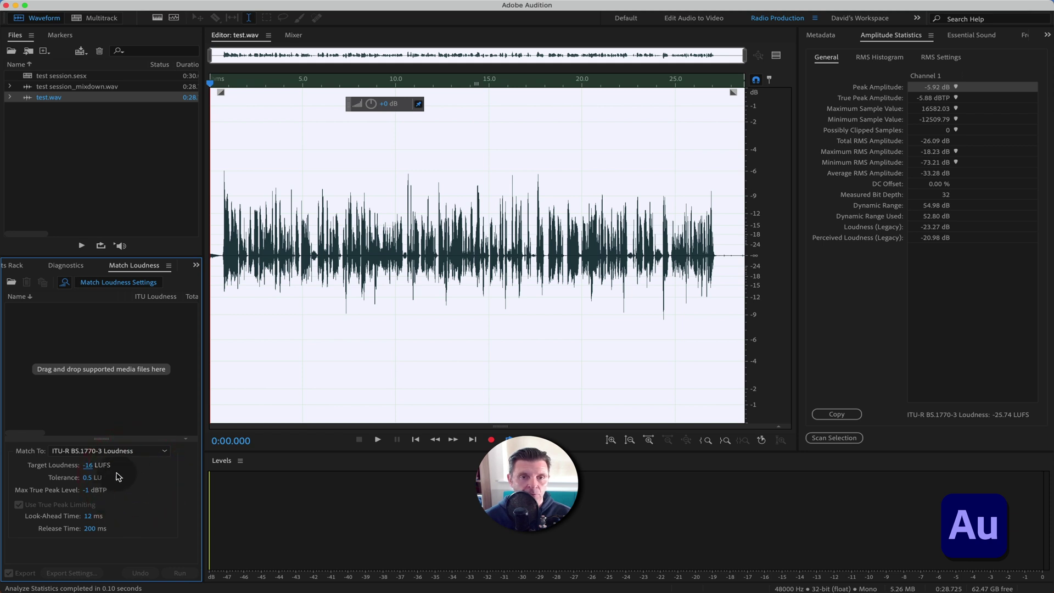
# Add test.wav to Match Loudness, run the matching with export disabled, and rescan the file's amplitude statistics.
pyautogui.moveTo(72, 102); pyautogui.dragTo(79, 335)
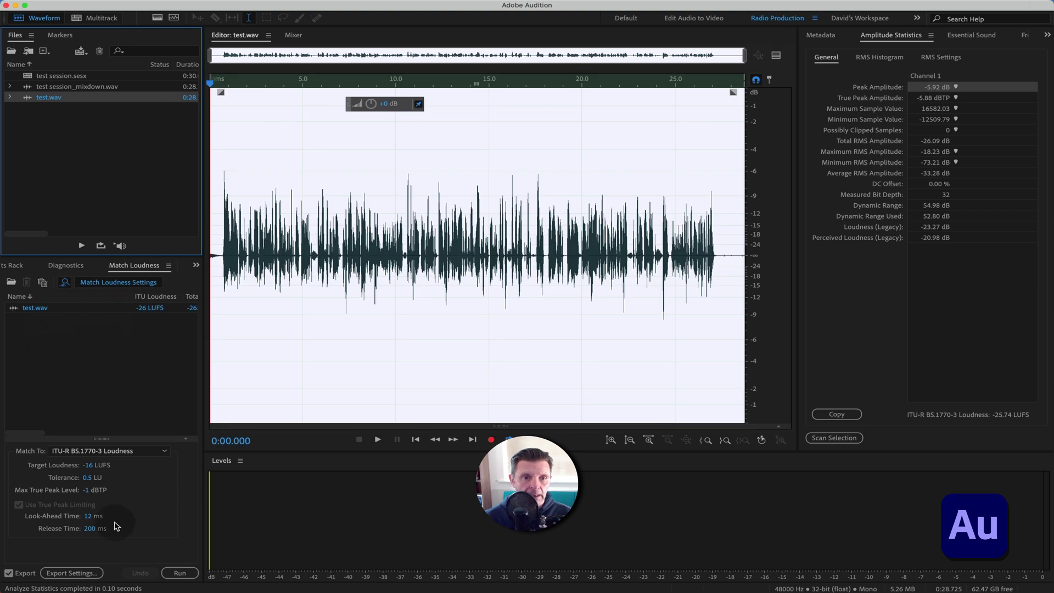
pyautogui.click(8, 574)
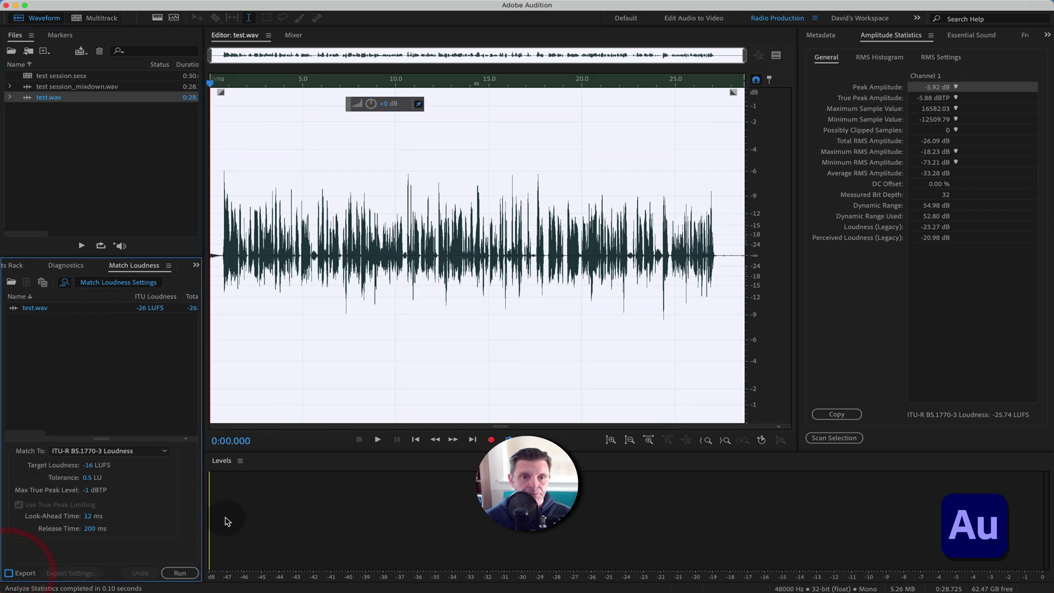
pyautogui.click(187, 573)
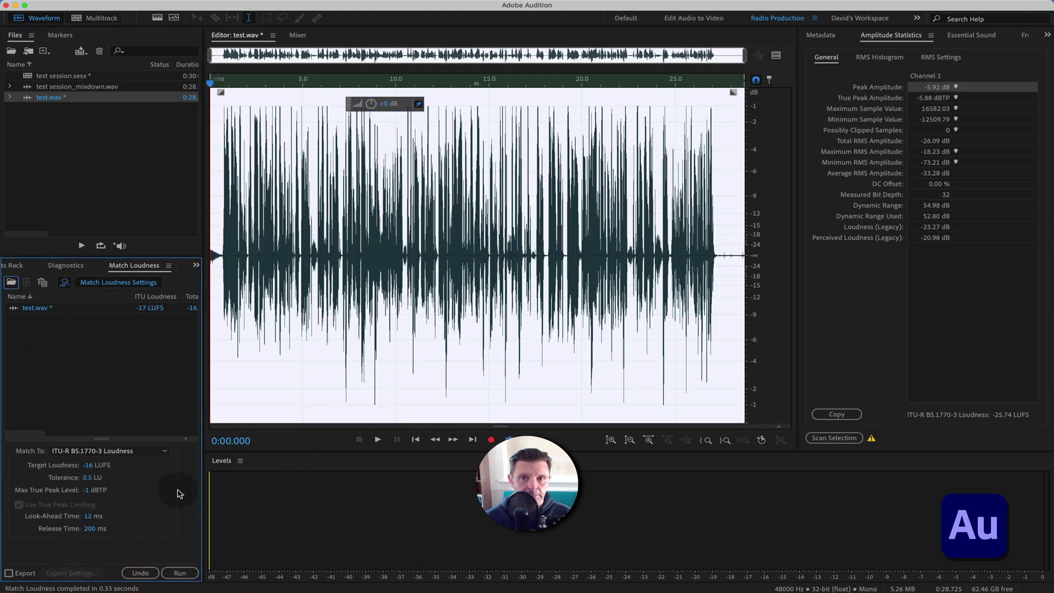
pyautogui.click(836, 439)
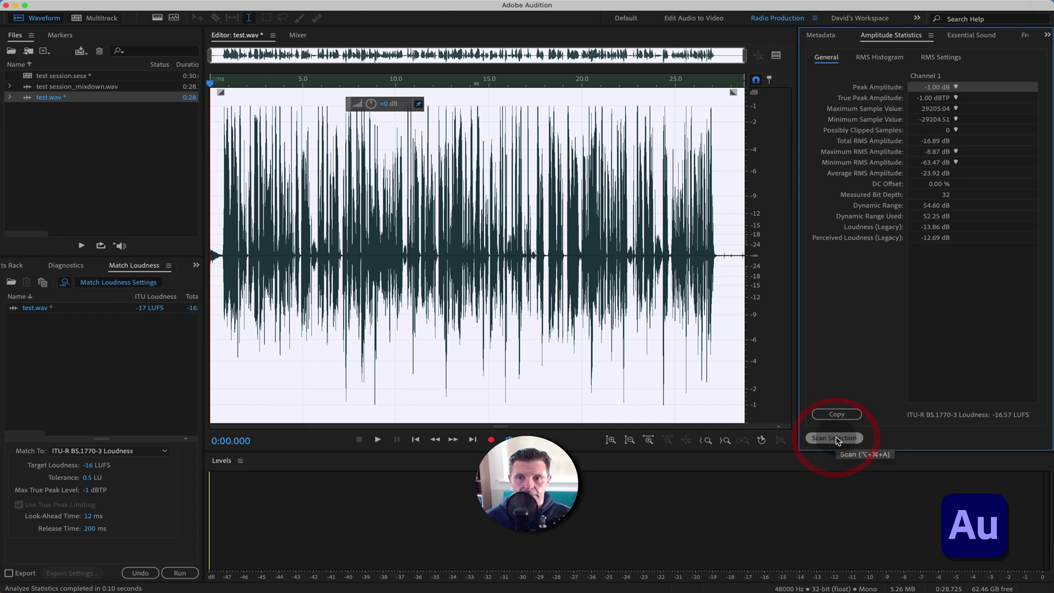